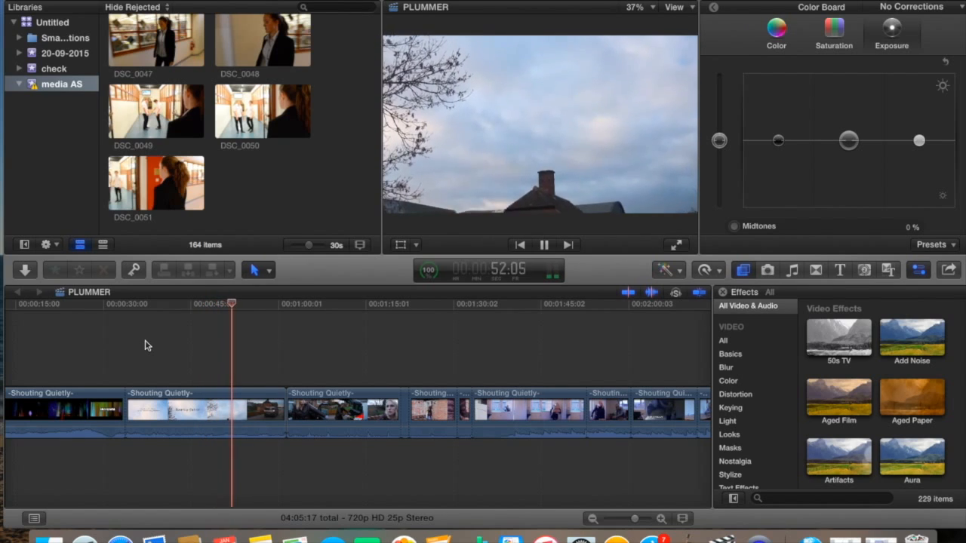
Play the opening footage and select the second Shouting Quietly clip
key(space)
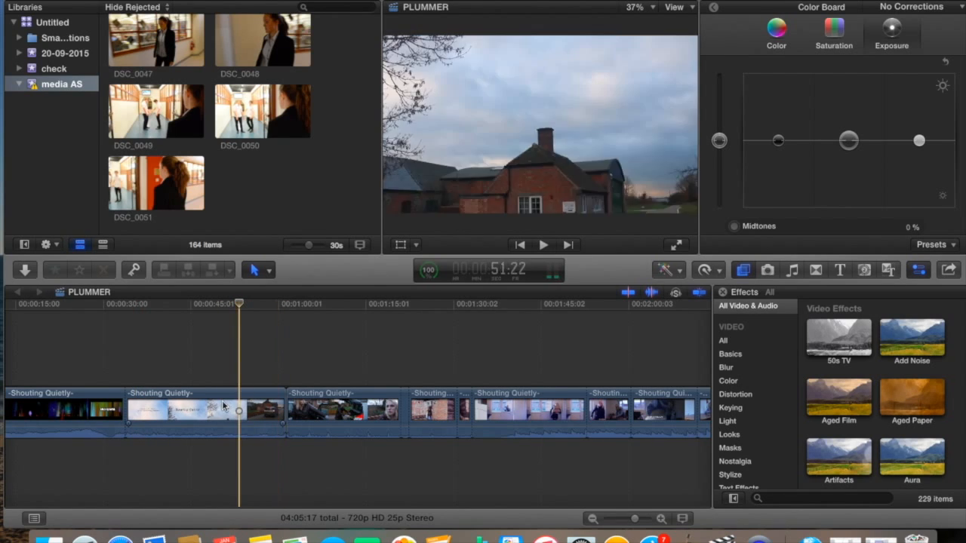
click(217, 407)
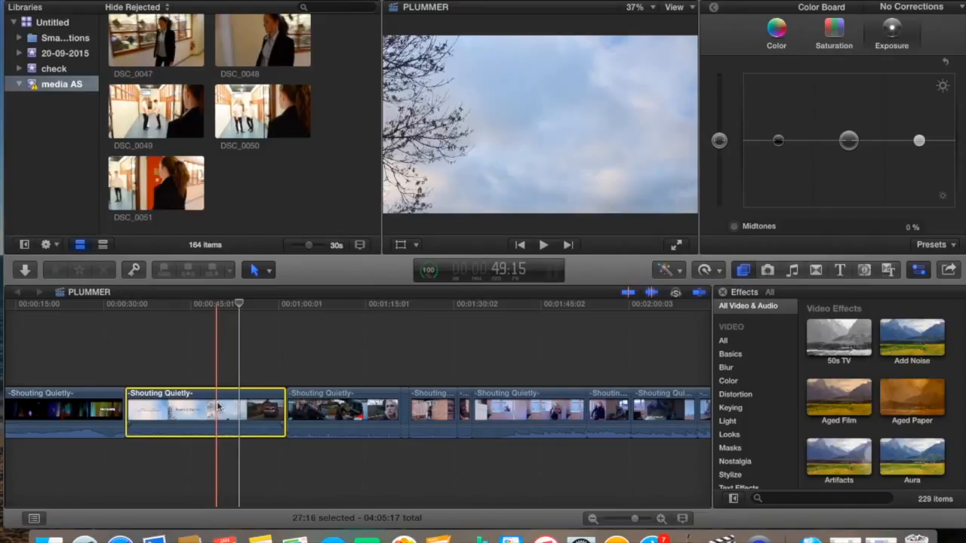
Make two Blade cuts in the second Shouting Quietly clip
click(268, 272)
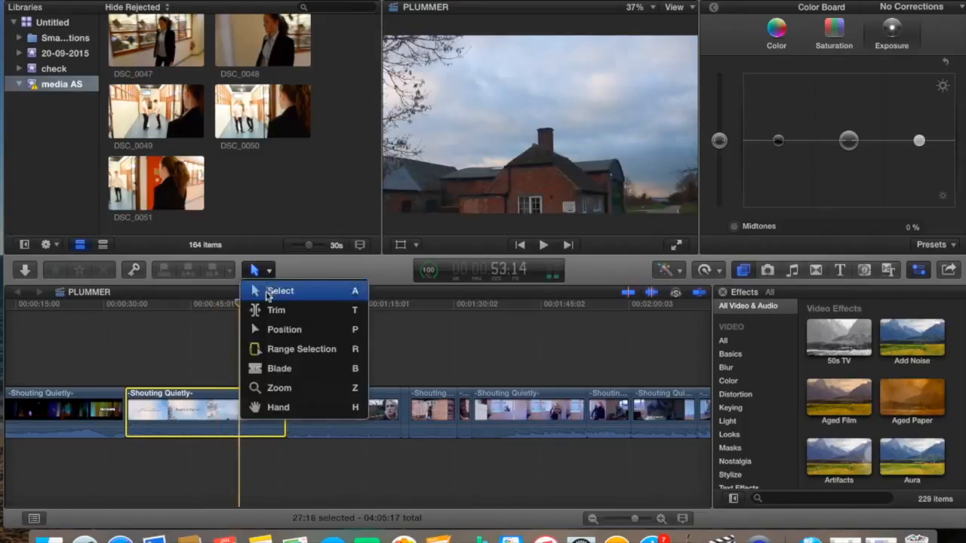
click(276, 368)
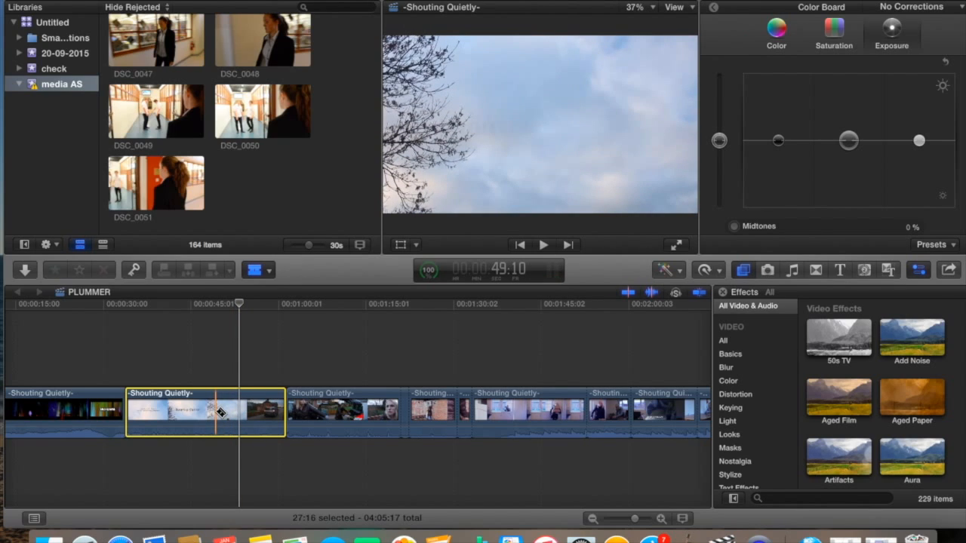
click(219, 412)
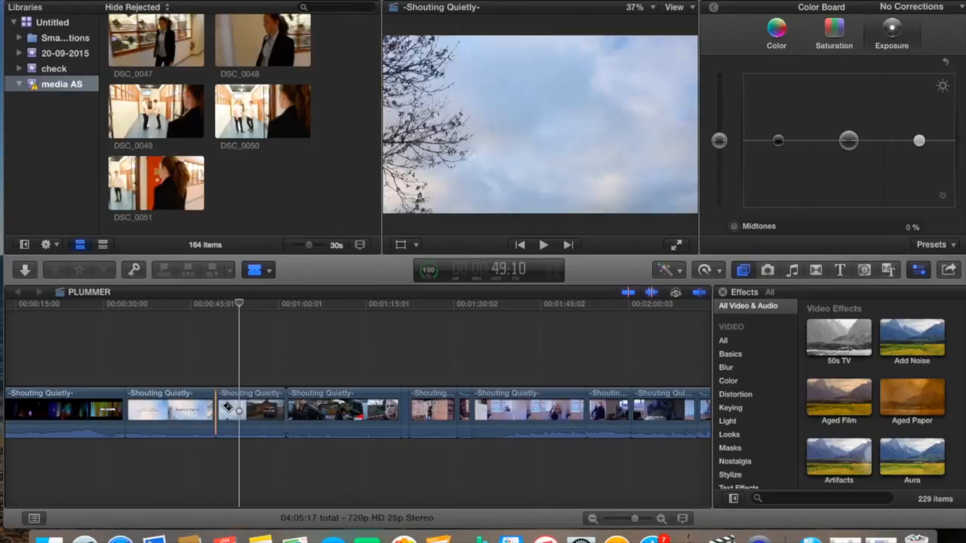
click(226, 408)
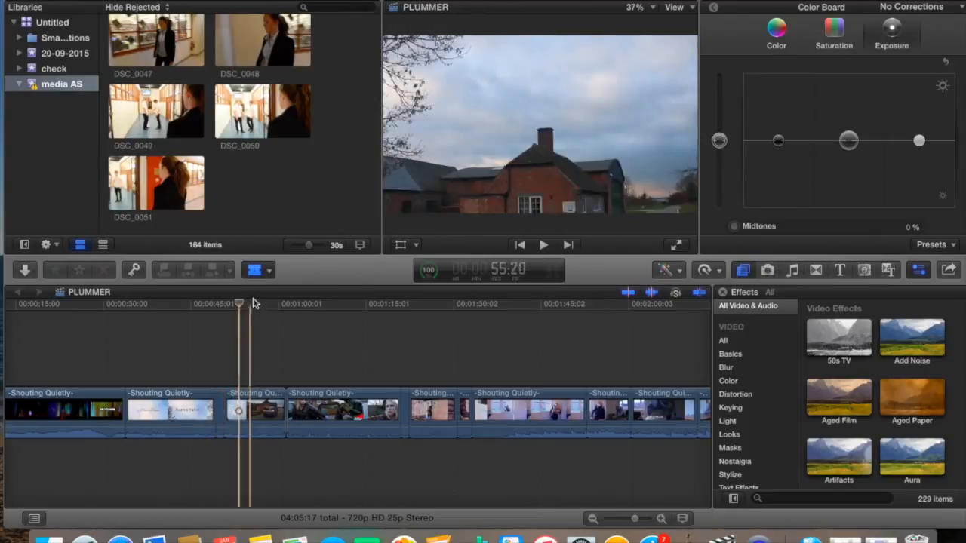
Delete the short piece between the cuts, play it back, then undo the deletion
click(265, 273)
click(278, 287)
click(220, 410)
key(Delete)
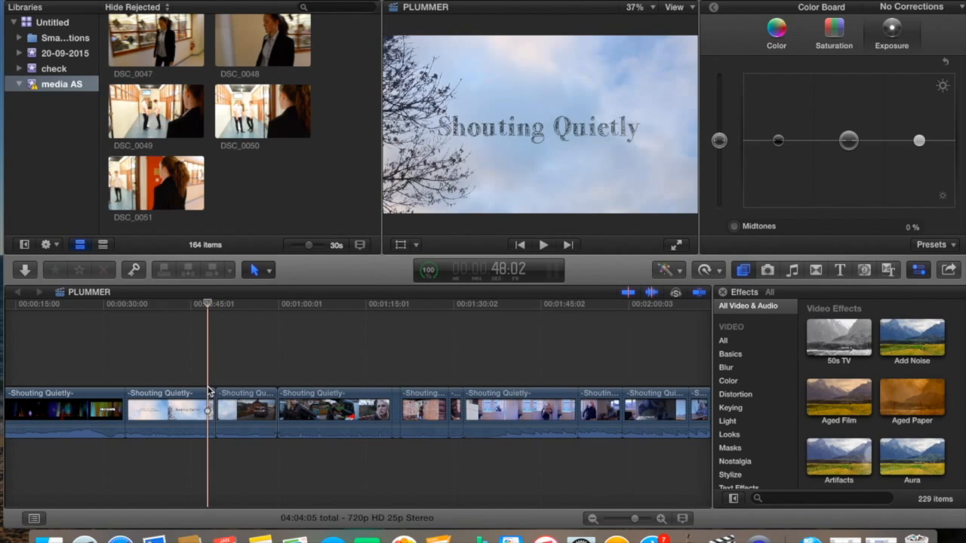
key(space)
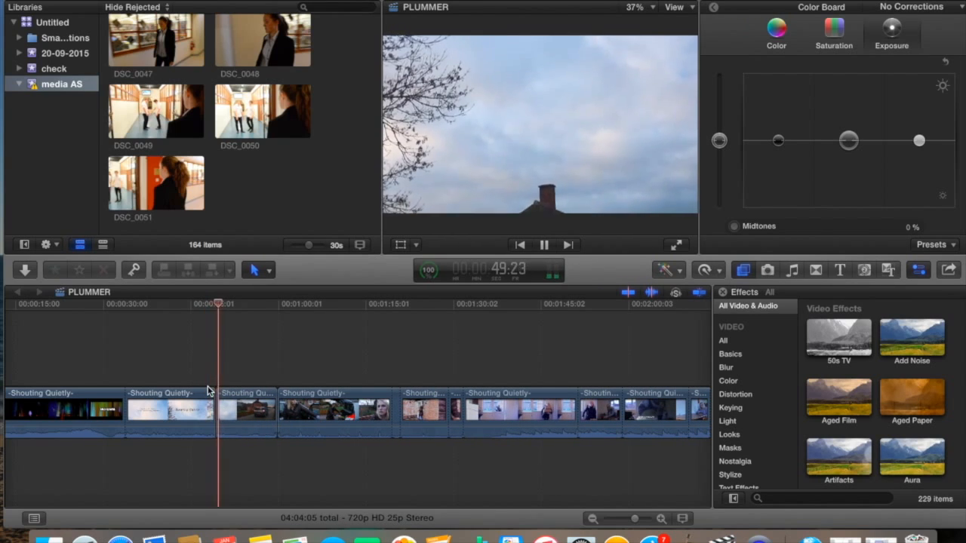
key(space)
click(144, 0)
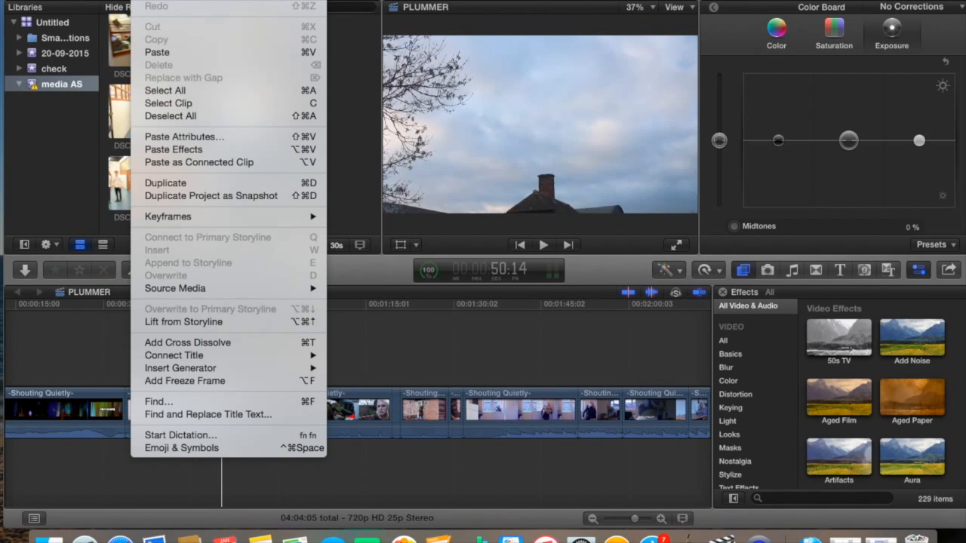
click(159, 0)
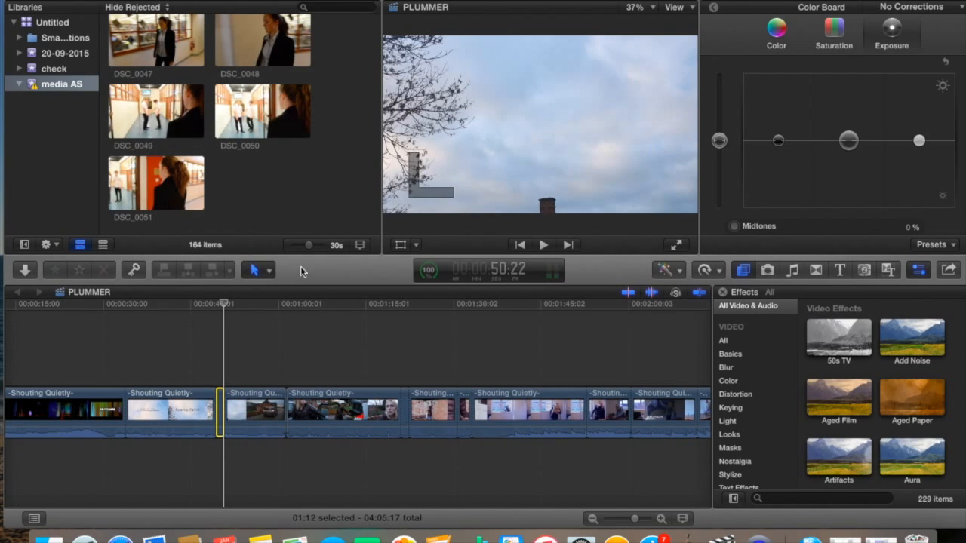
Select the narrow clip near 1:22 and move the playhead onto a later clip
click(272, 376)
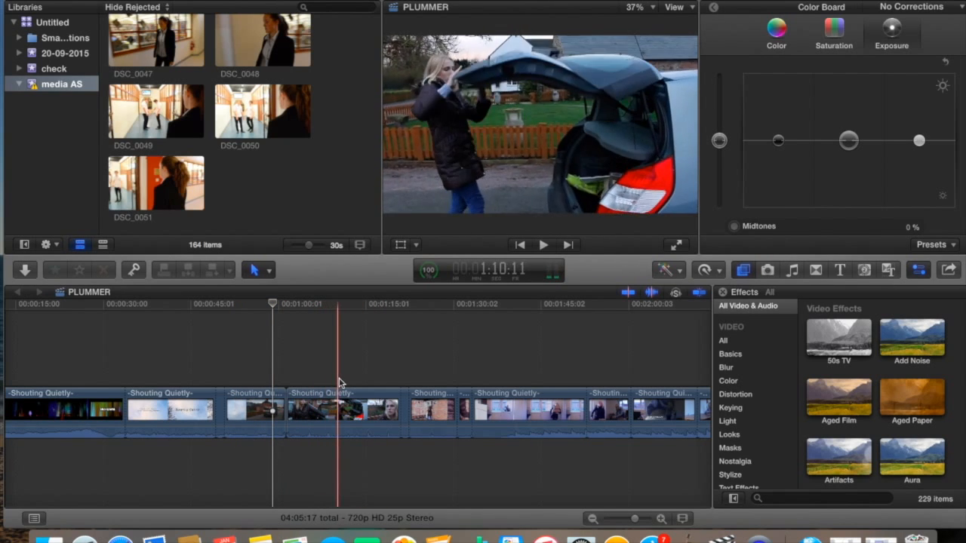
click(412, 386)
click(406, 404)
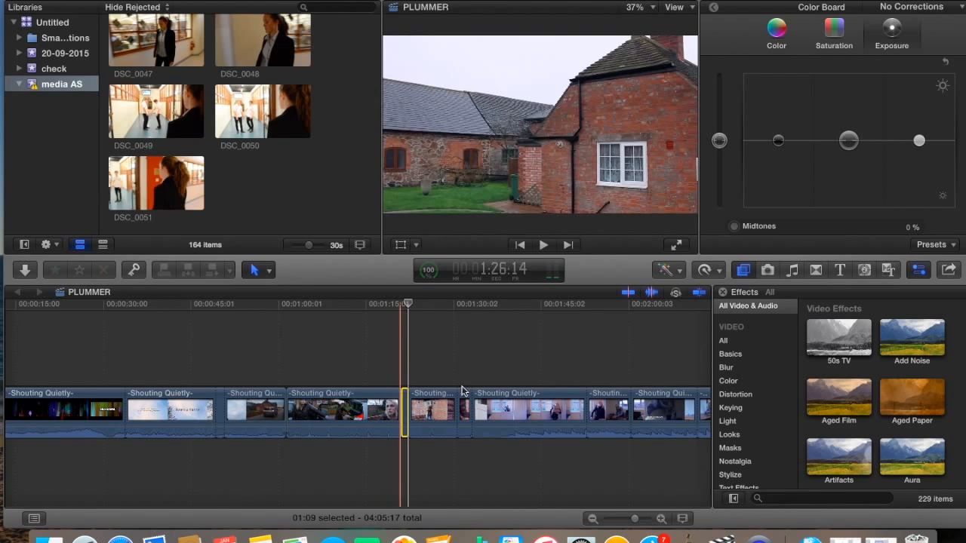
scroll(499, 386, right, 1)
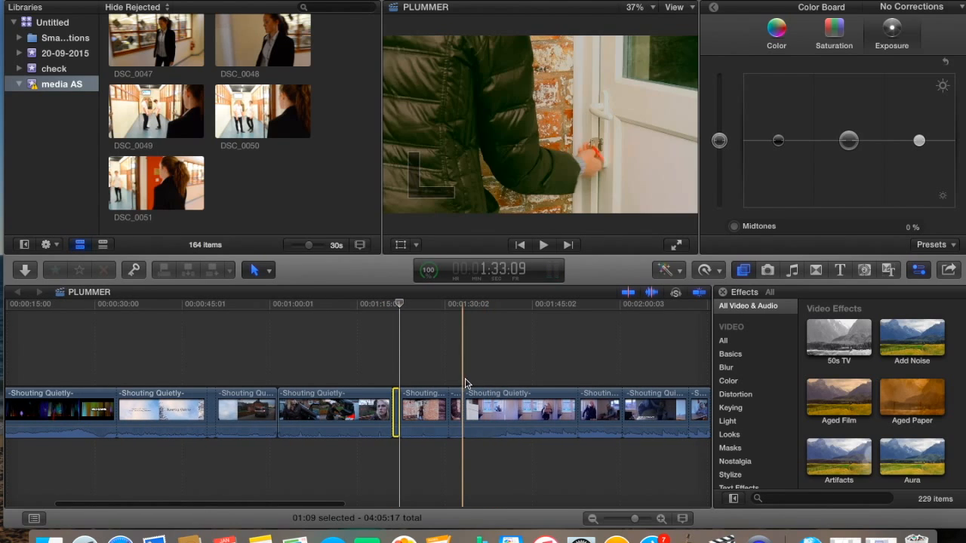
click(465, 379)
Park the playhead on the boxes clip at 1:43:12
click(508, 384)
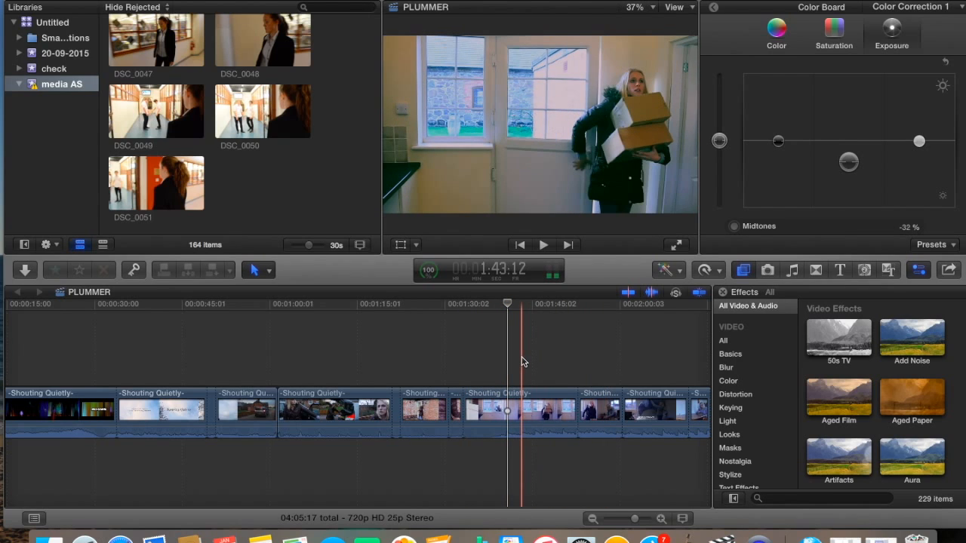
click(523, 362)
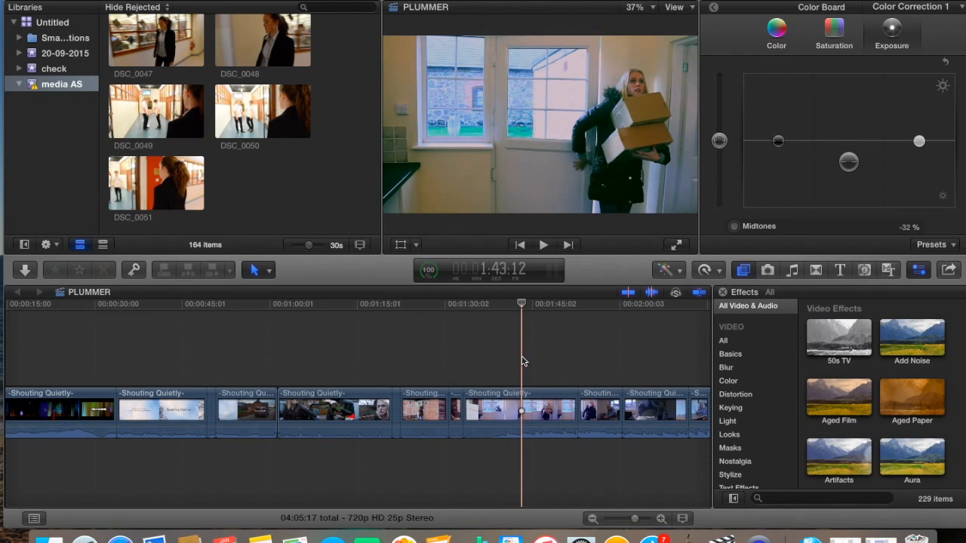
click(683, 271)
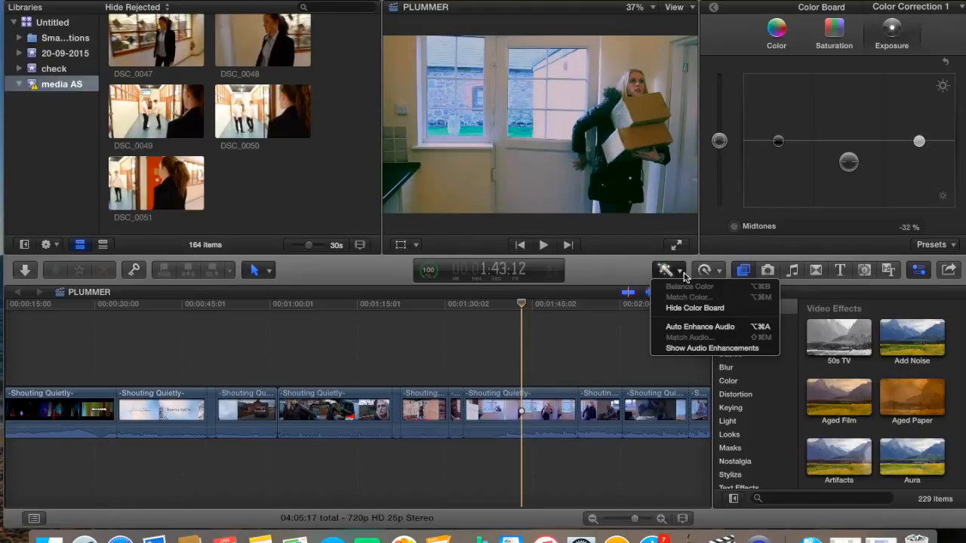
click(791, 180)
Tint the global color, shift highlights toward blue and push shadows toward cyan at 15%
click(780, 40)
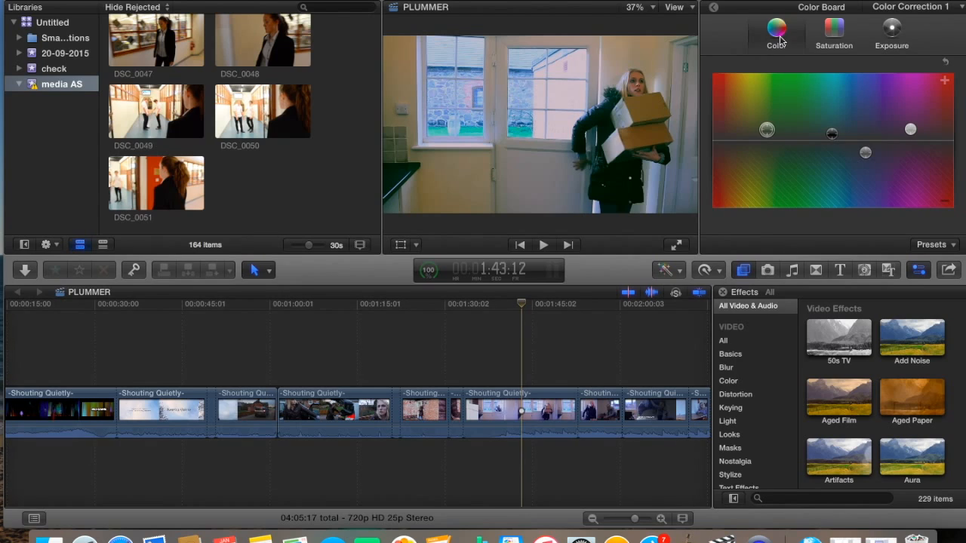
drag(773, 133, 781, 140)
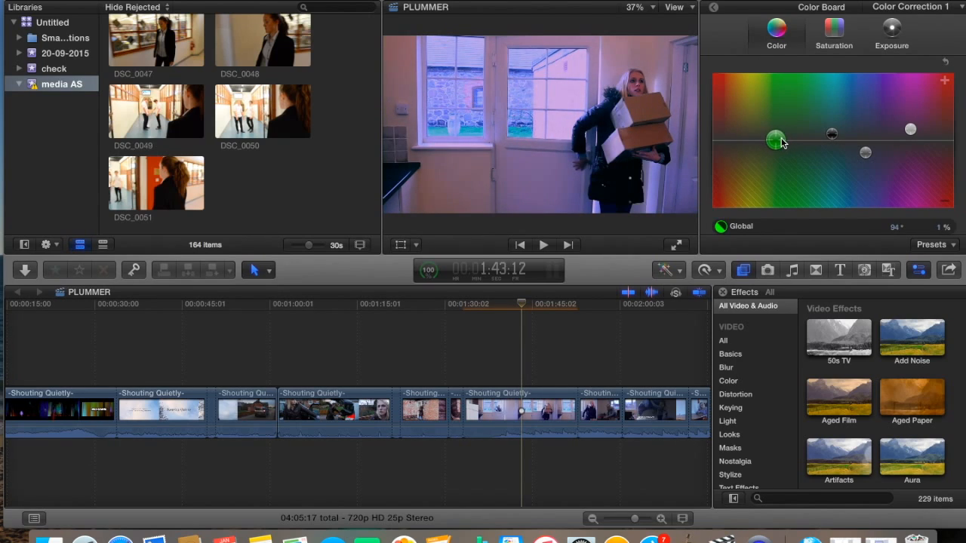
click(870, 154)
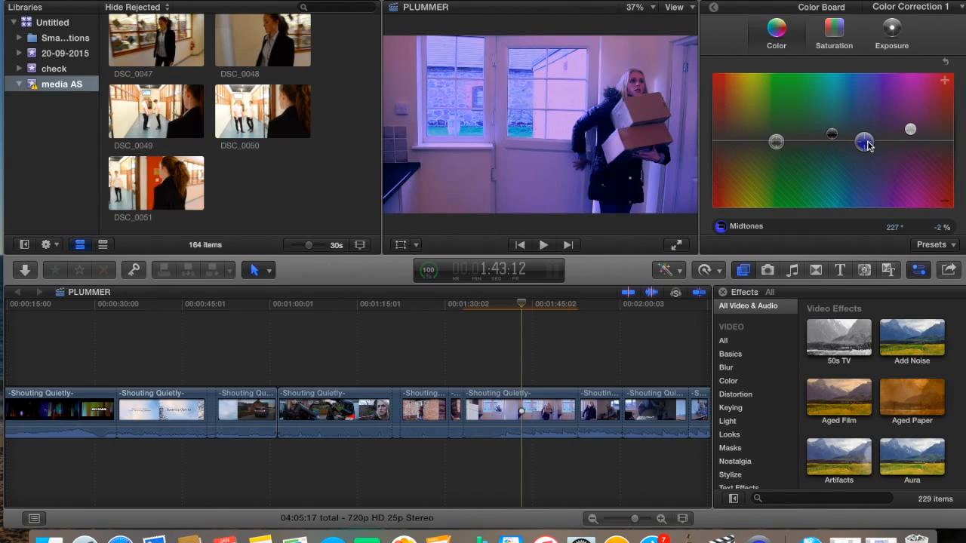
click(911, 130)
drag(905, 139, 893, 145)
click(832, 135)
drag(833, 143, 835, 133)
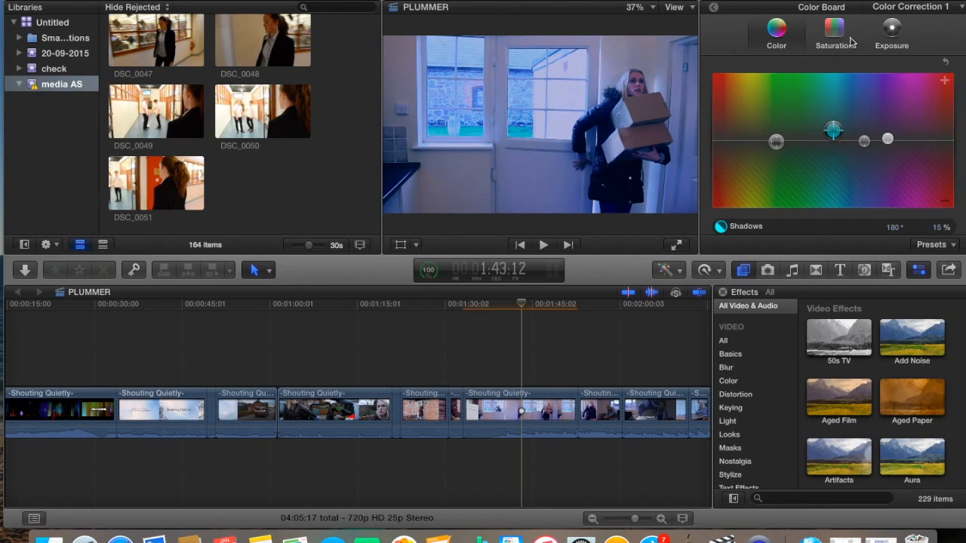
Brighten the midtones' exposure and drop the shadows' saturation to -100%
click(889, 34)
drag(849, 162, 849, 155)
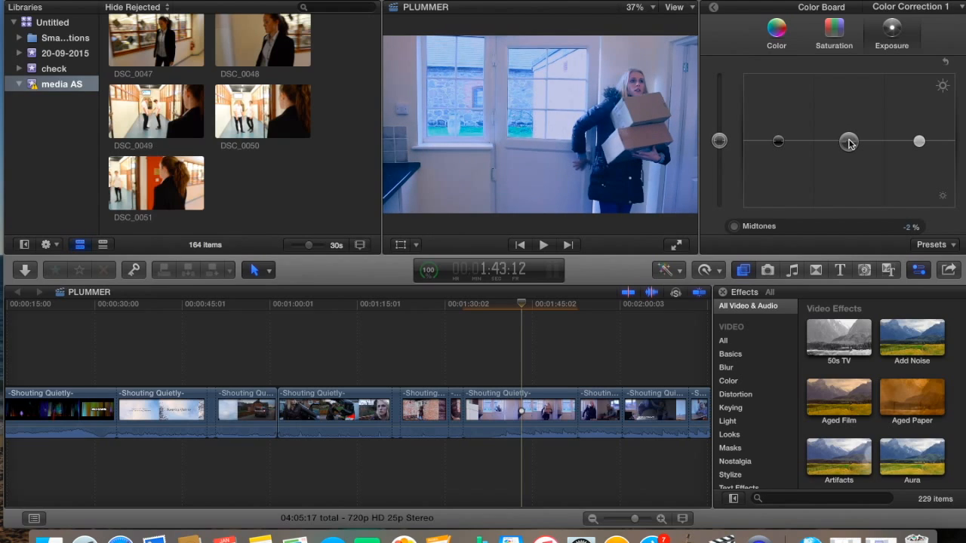
click(783, 32)
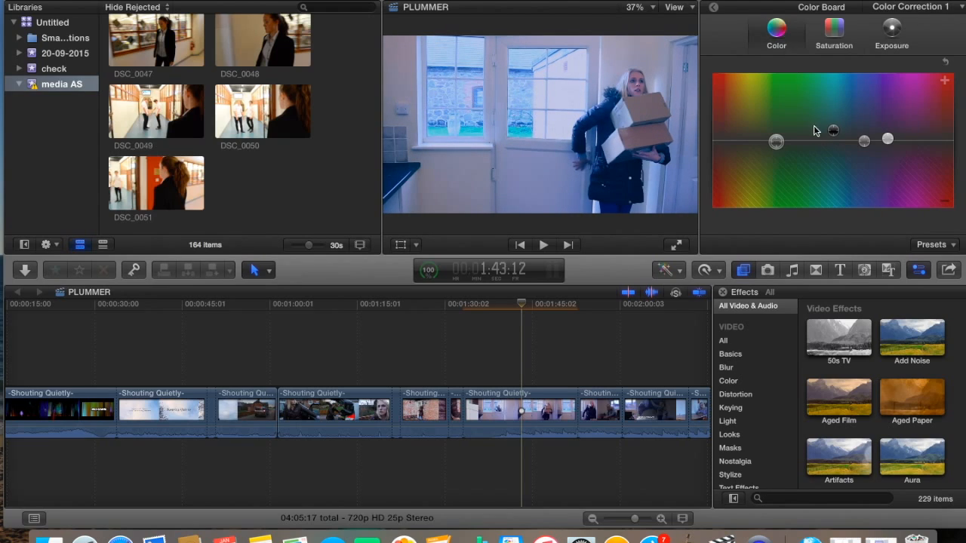
click(835, 129)
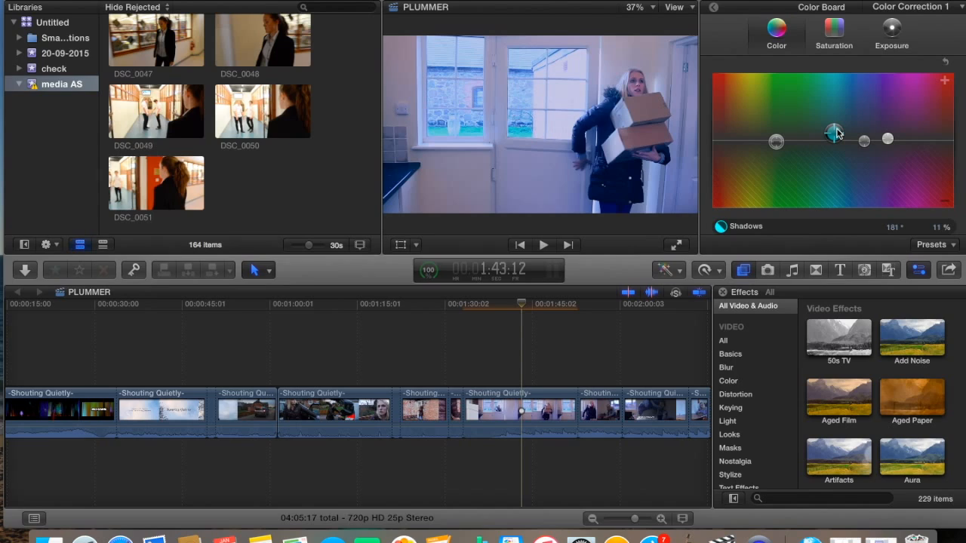
click(832, 34)
mouse_move(778, 143)
mouse_down()
mouse_move(779, 218)
mouse_move(773, 42)
mouse_move(782, 142)
mouse_up()
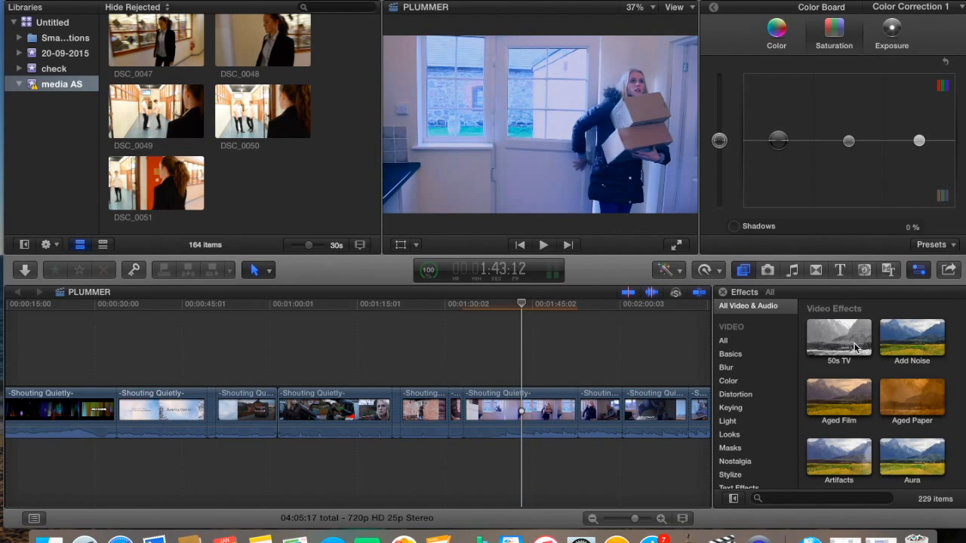
Try the Cast effect on the boxes clip, undo it, and scroll toward the later clips
scroll(876, 385, down, 1)
scroll(868, 383, down, 15)
scroll(868, 383, up, 10)
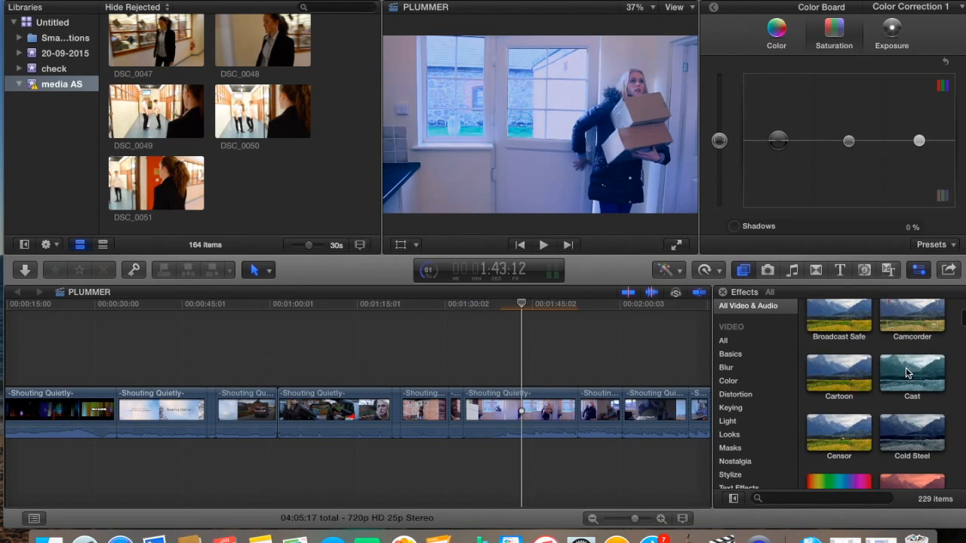
click(907, 372)
drag(907, 372, 532, 408)
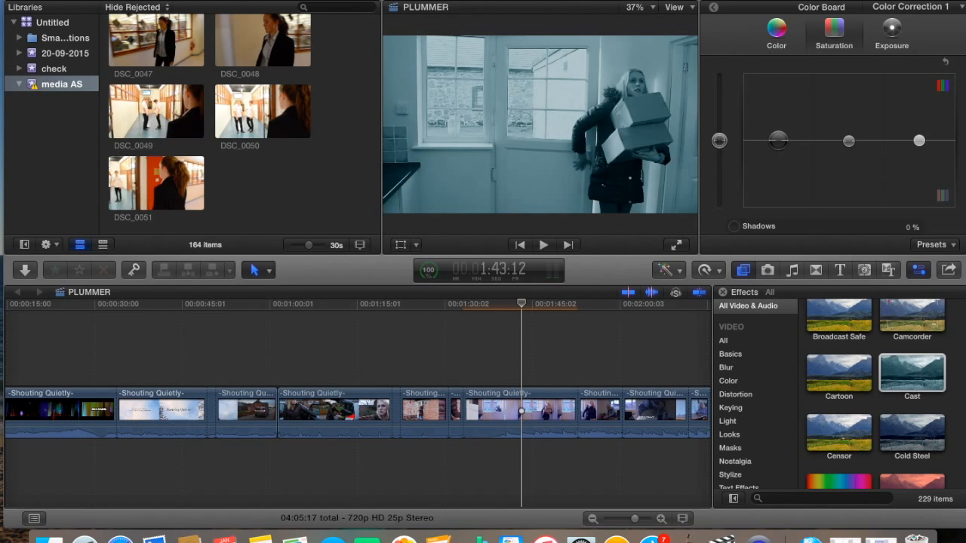
click(143, 0)
click(163, 1)
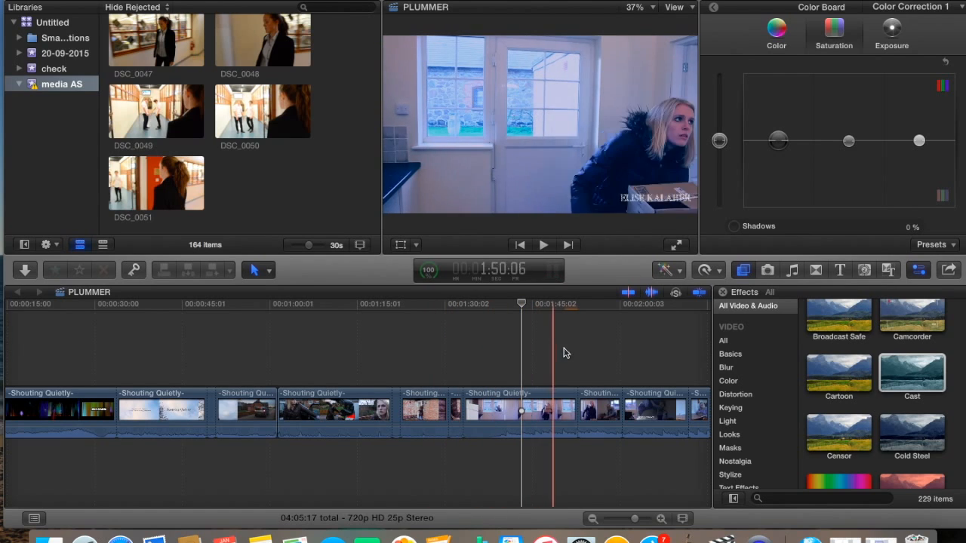
scroll(599, 353, right, 1)
scroll(598, 352, right, 10)
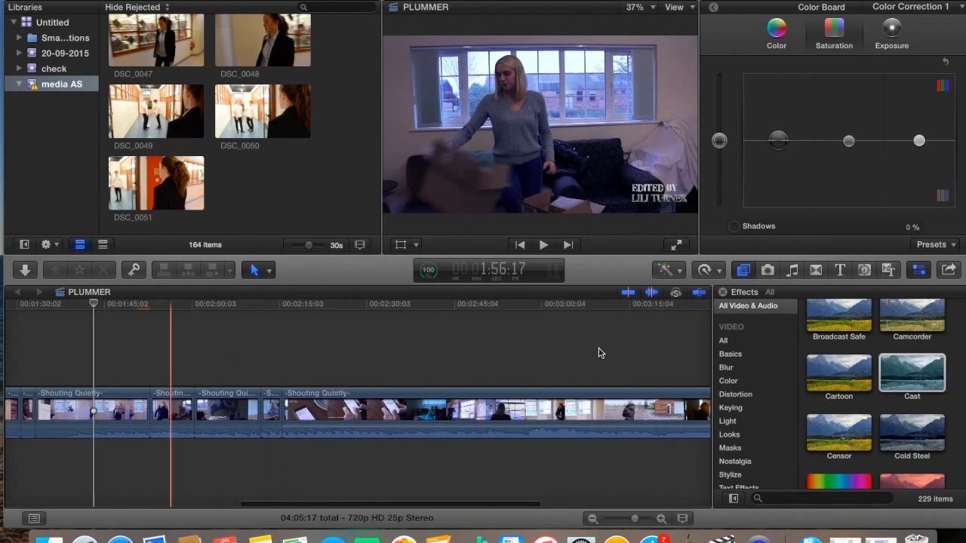
click(583, 361)
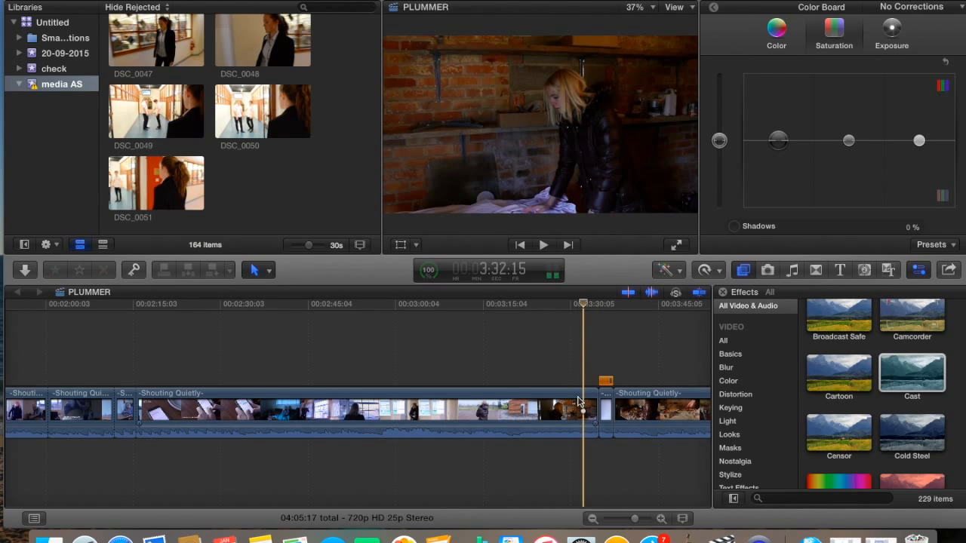
click(548, 379)
key(space)
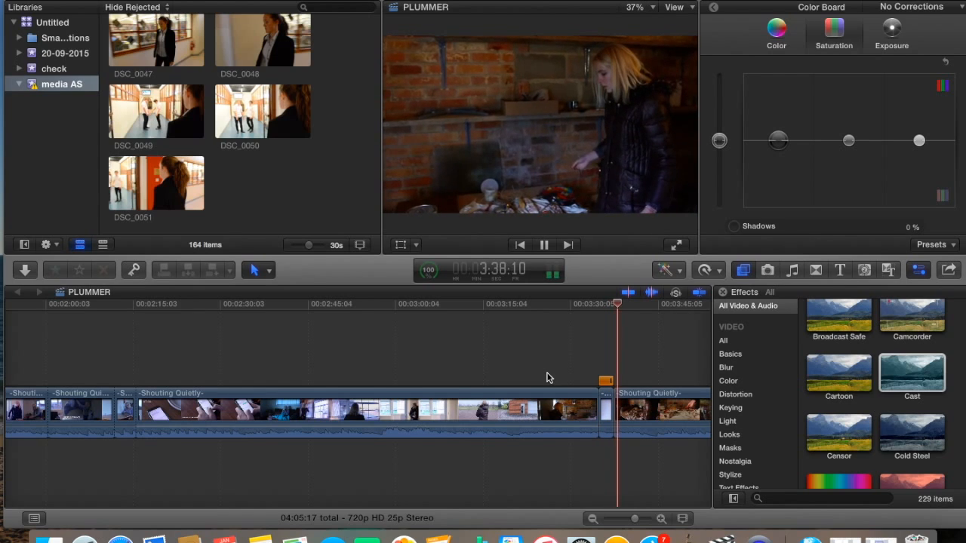
key(space)
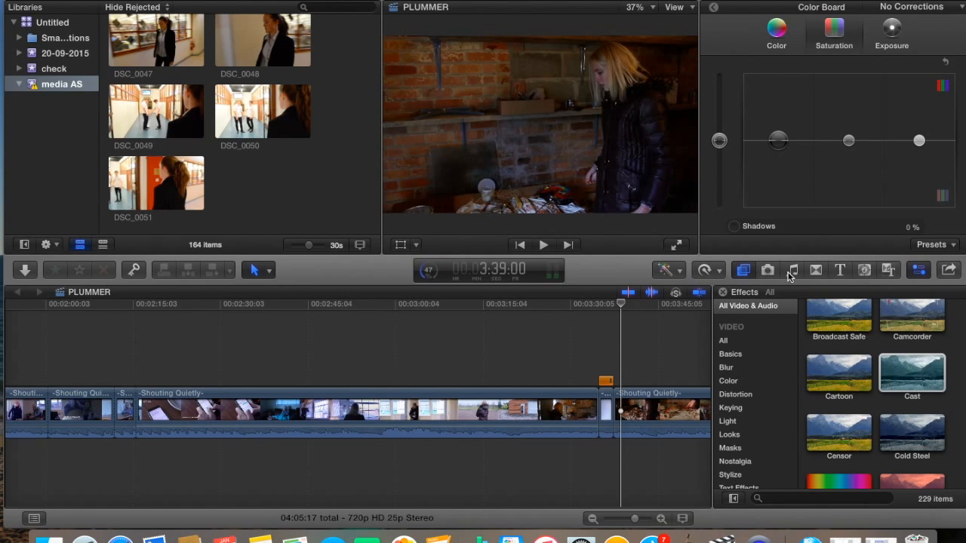
Slow the short clip before the last shot to 50% with Retime > Slow
click(607, 411)
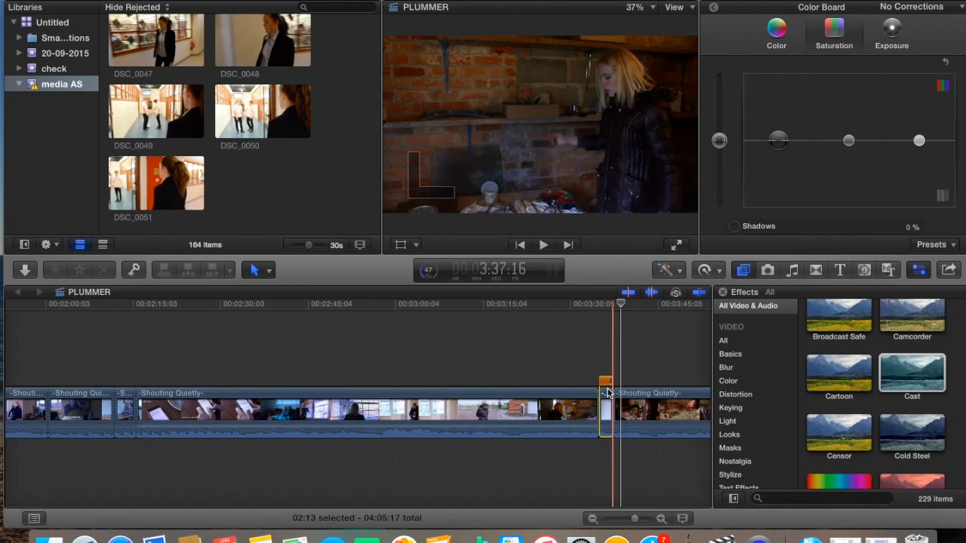
click(720, 275)
mouse_move(730, 292)
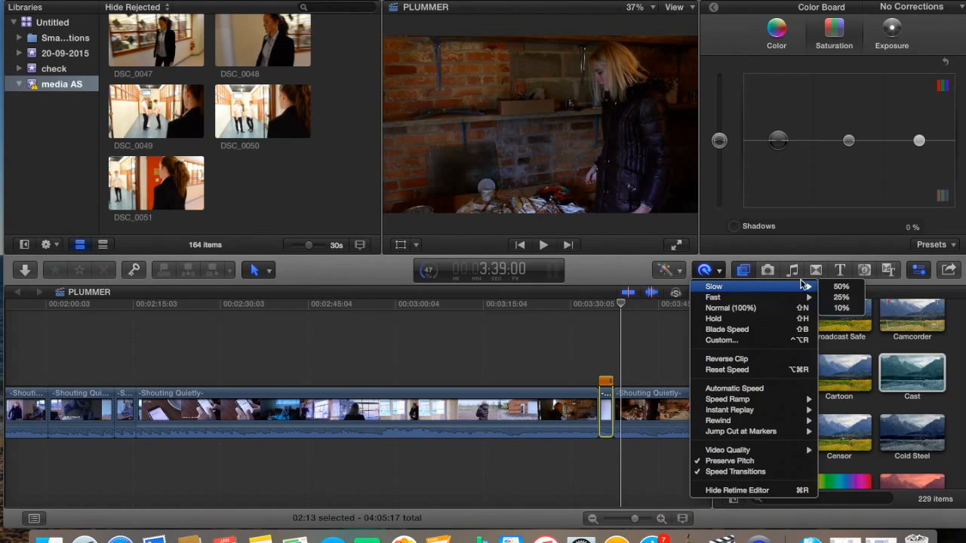
click(841, 287)
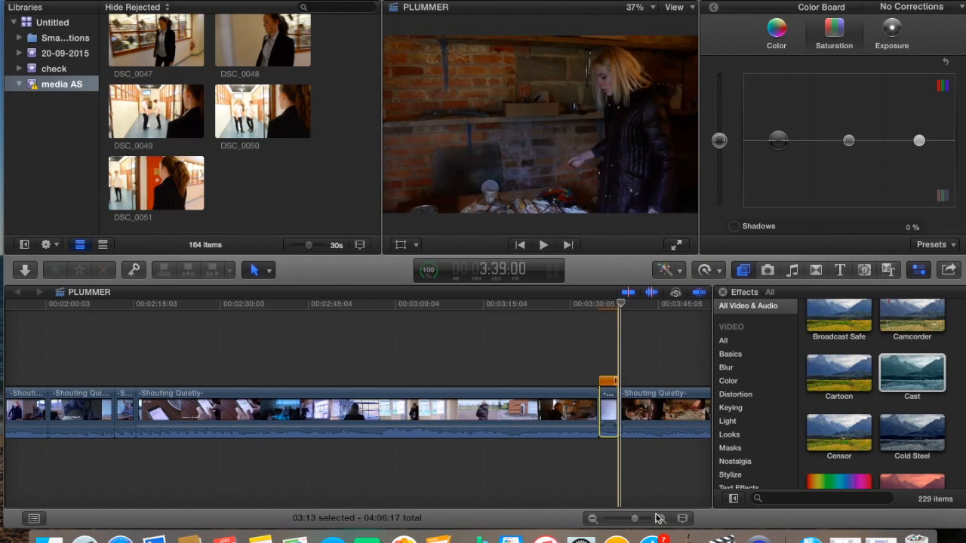
drag(635, 519, 642, 519)
Drag the clip's retime handle up to about 83% and play back the slow-motion section
drag(606, 381, 567, 387)
click(465, 370)
key(space)
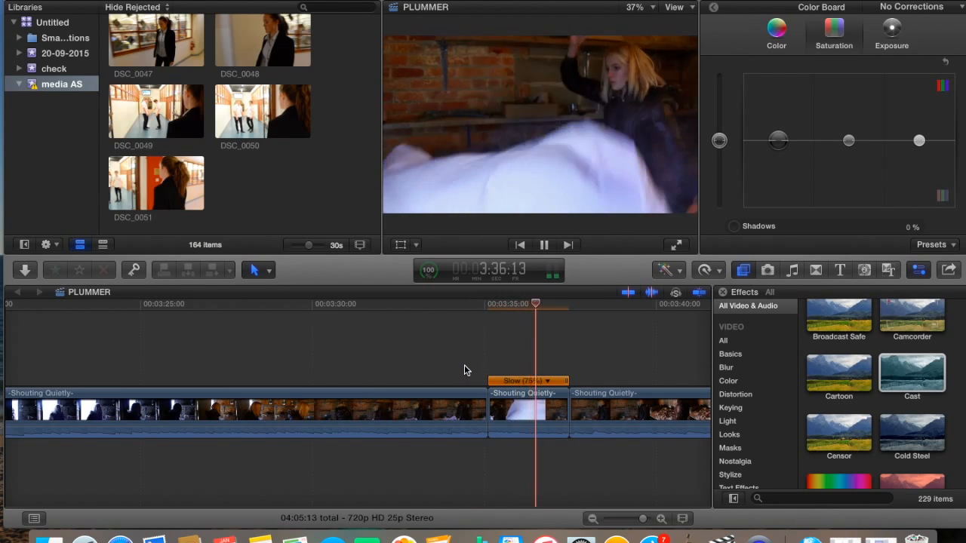
click(565, 383)
drag(566, 383, 562, 383)
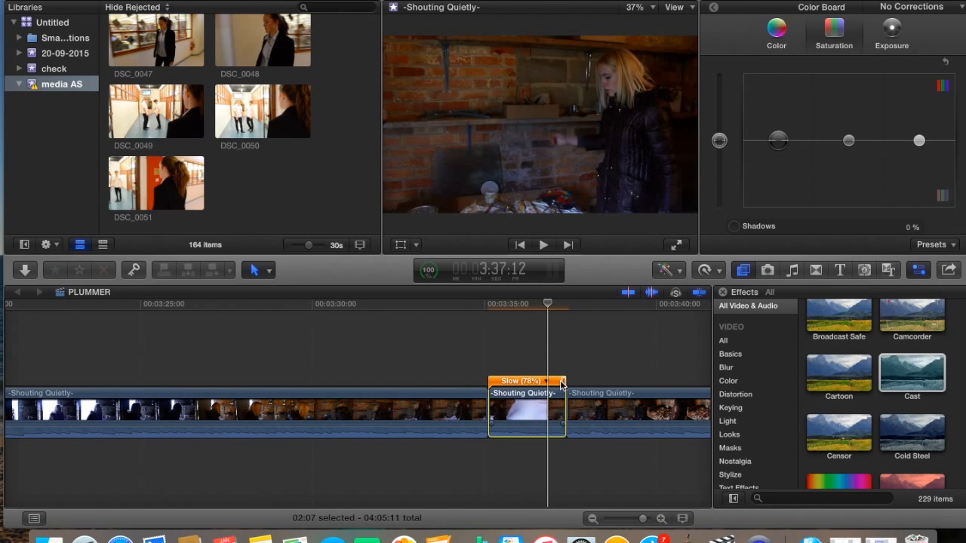
drag(565, 382, 558, 382)
click(466, 384)
key(space)
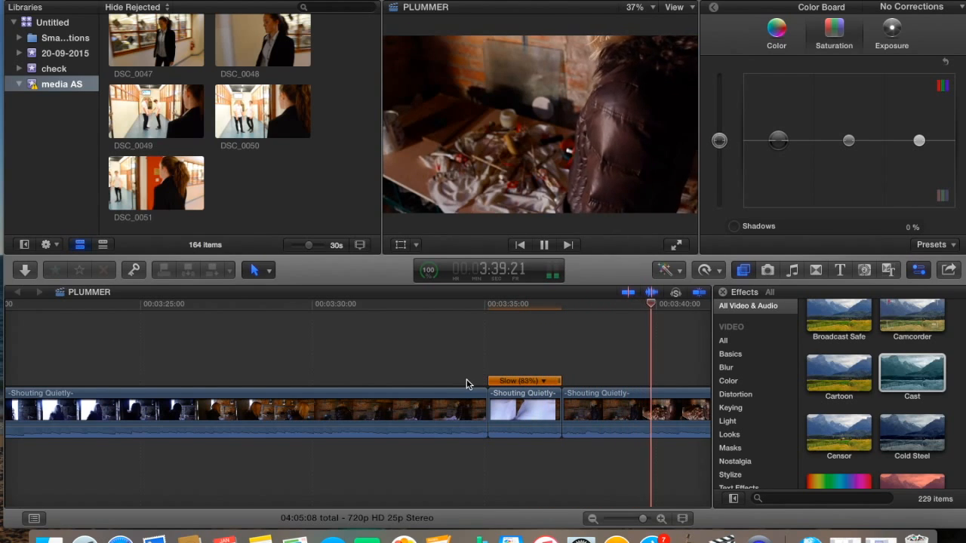
key(space)
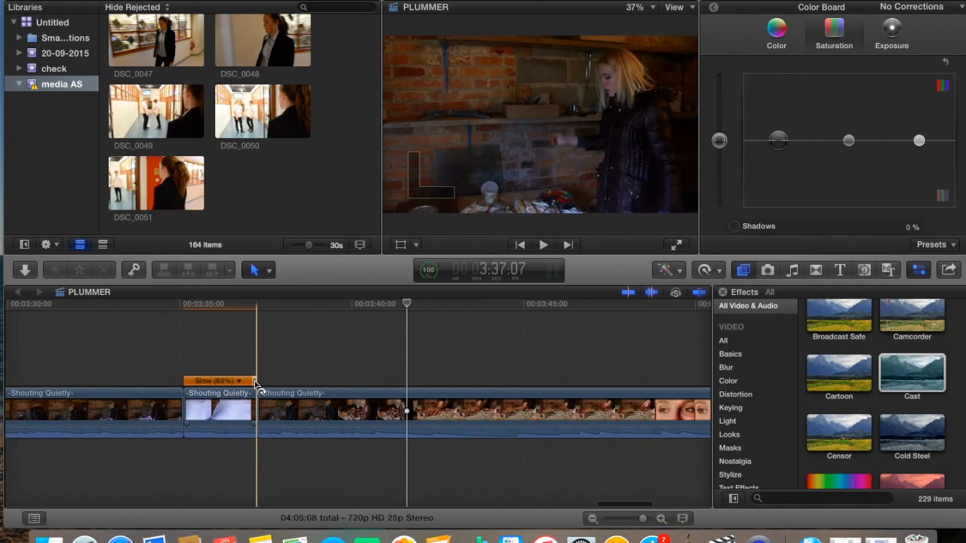
Try Fast 4x on the following clip, then undo it to keep 100% speed
click(707, 272)
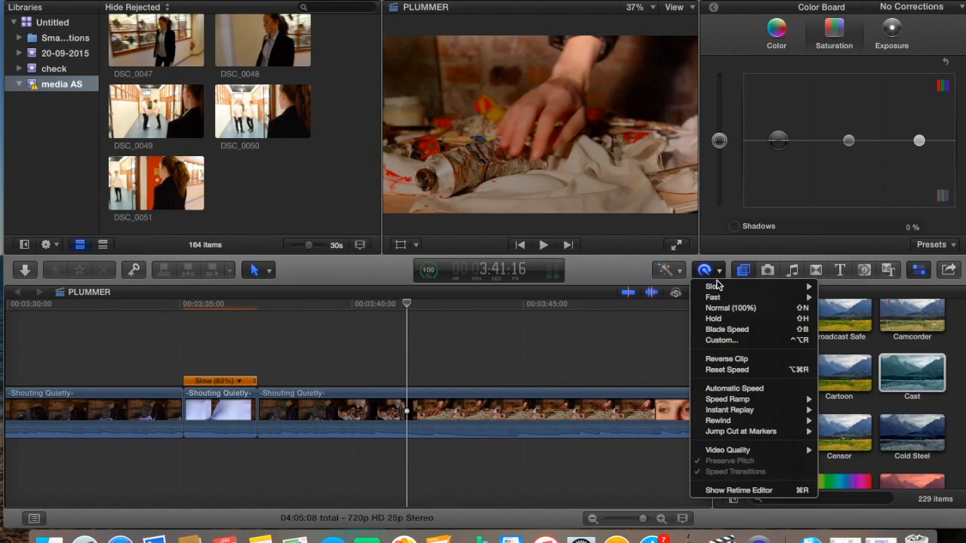
mouse_move(726, 300)
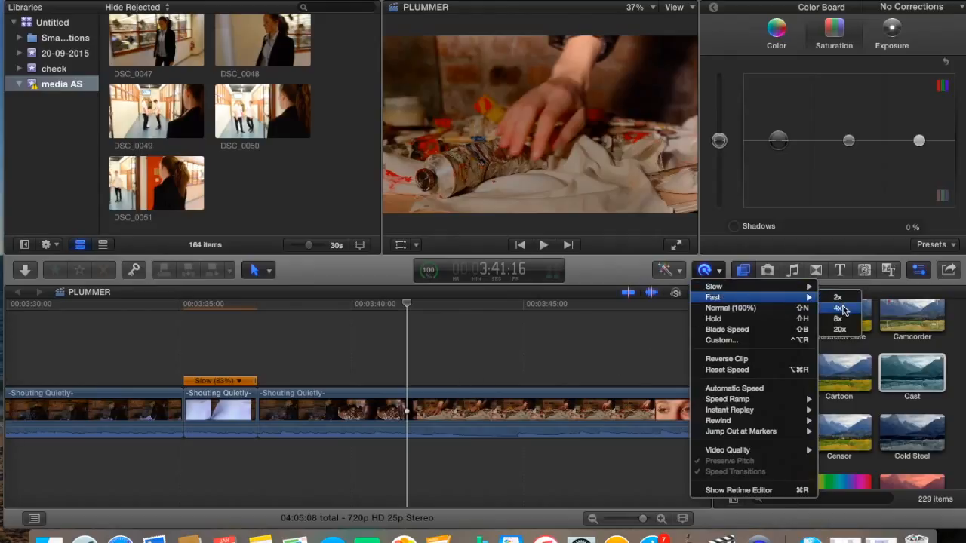
click(840, 308)
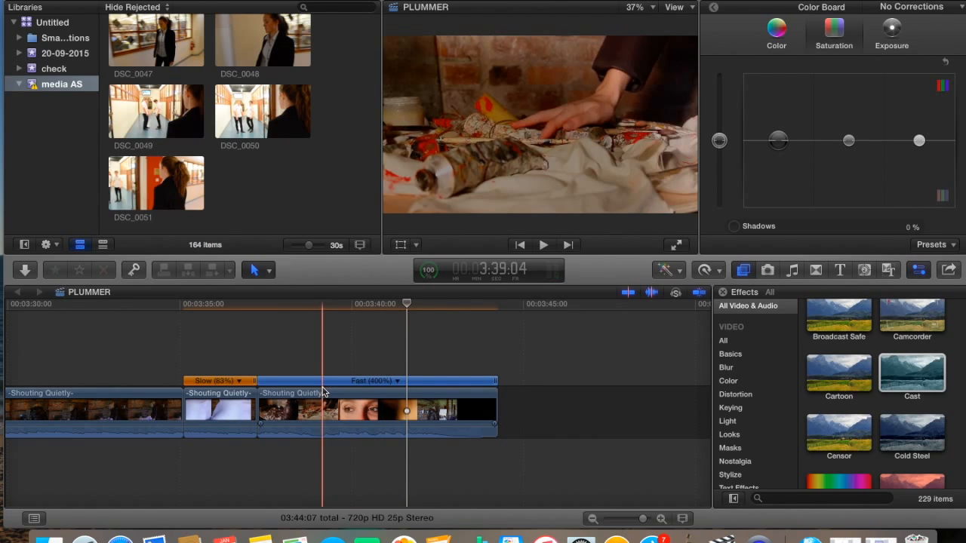
key(space)
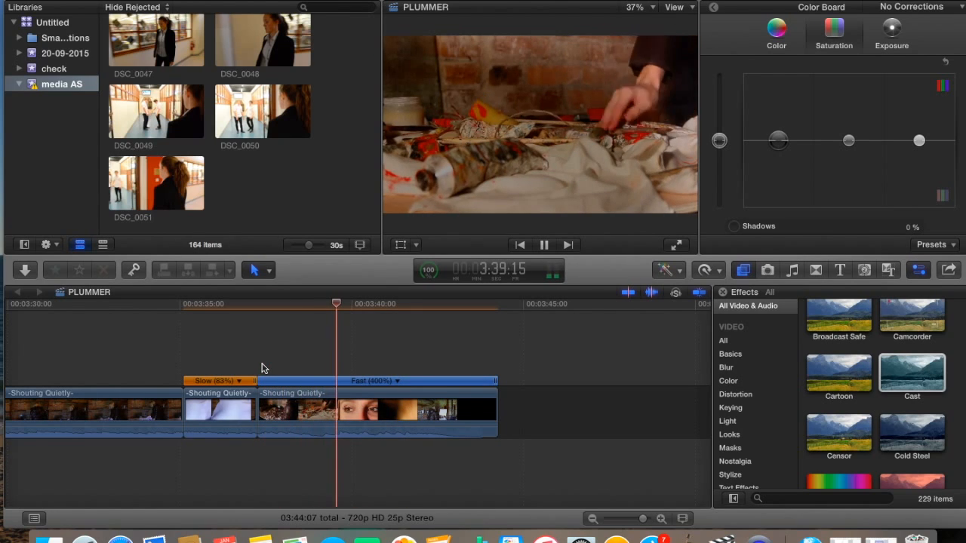
key(space)
click(115, 0)
mouse_move(144, 0)
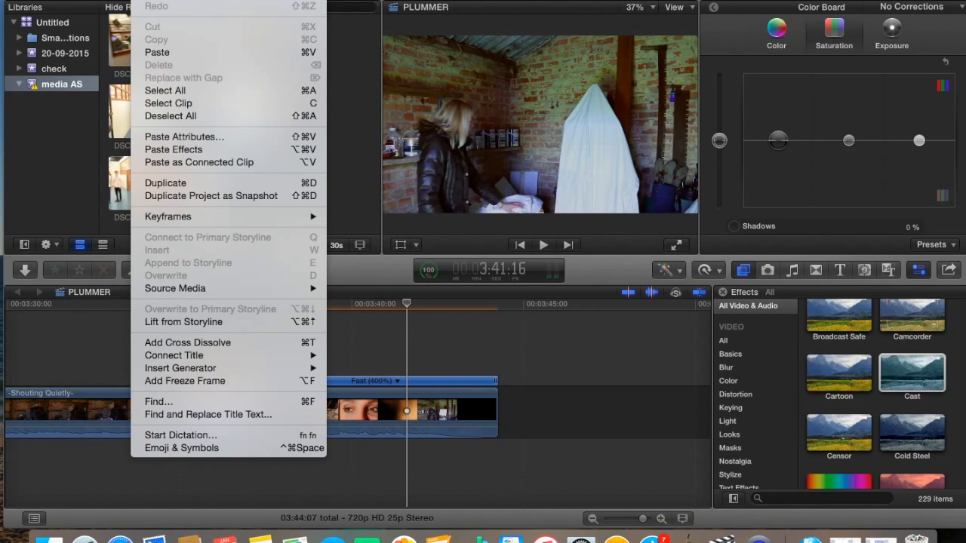
click(159, 1)
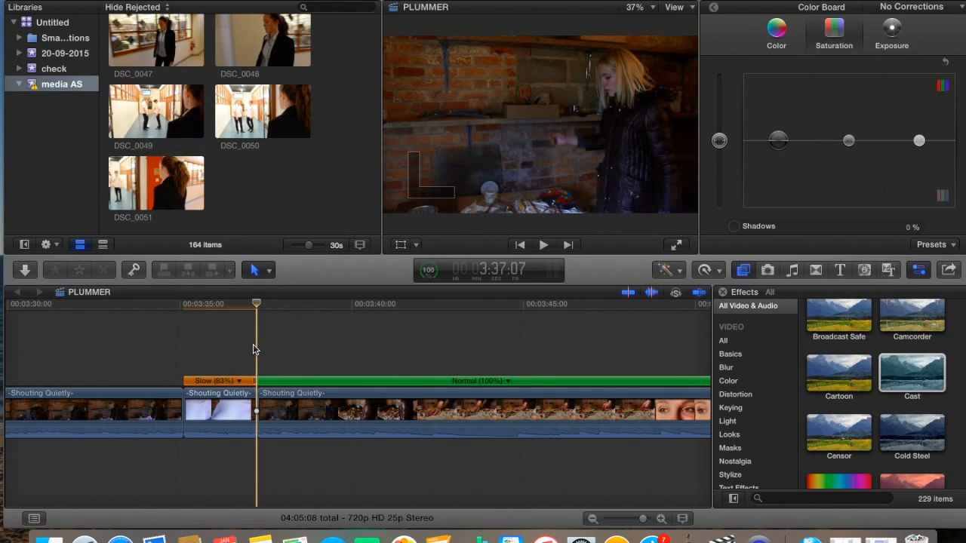
scroll(254, 350, left, 20)
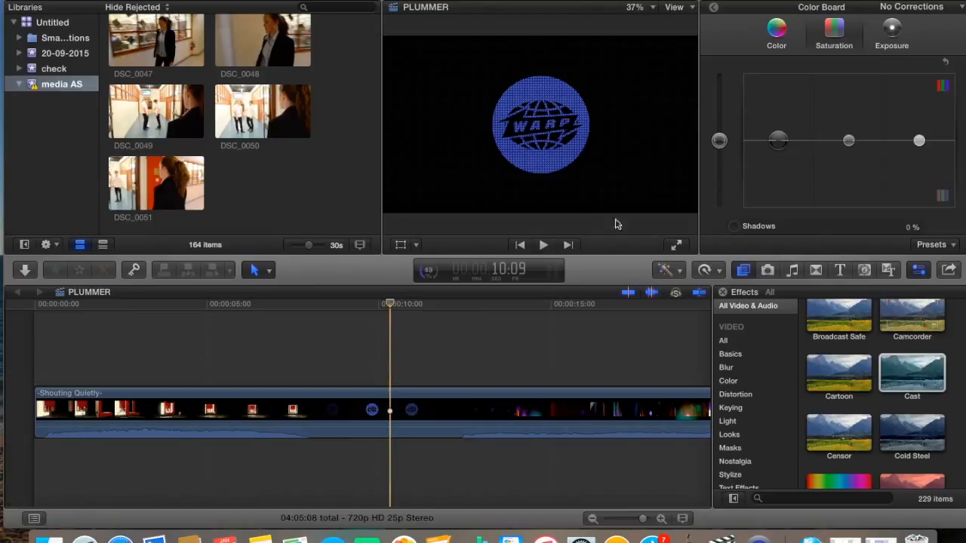
Drag the Kaleidoscope effect onto the opening WARP logo clip, then undo it
click(815, 271)
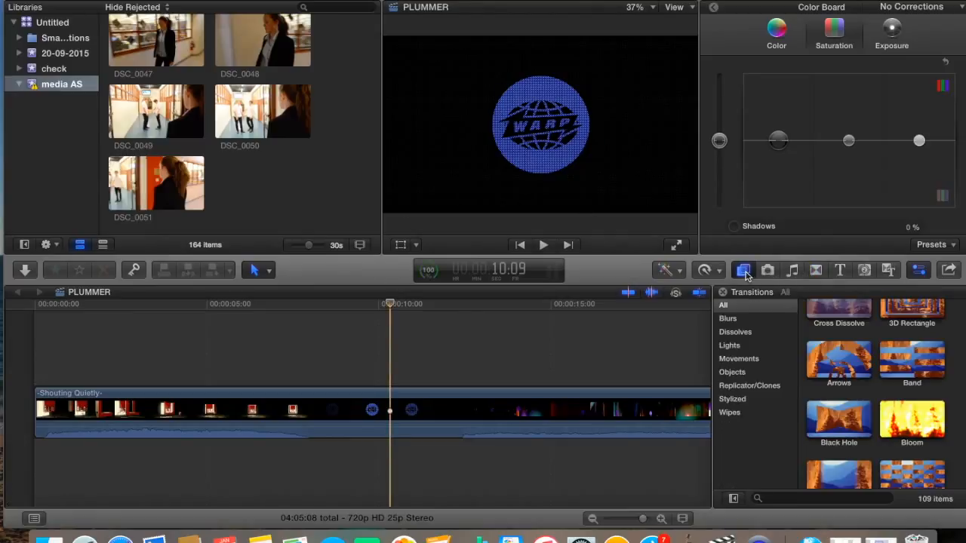
click(744, 271)
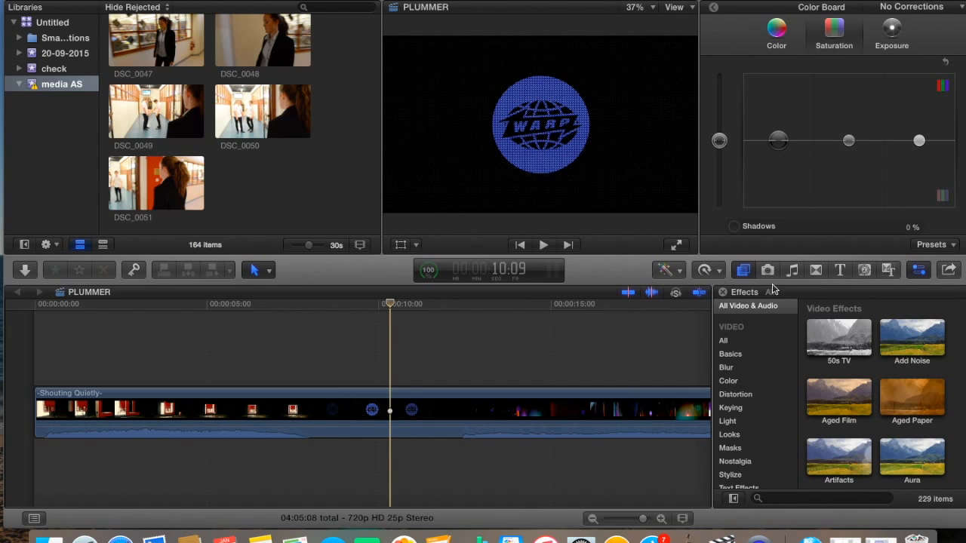
scroll(860, 431, down, 12)
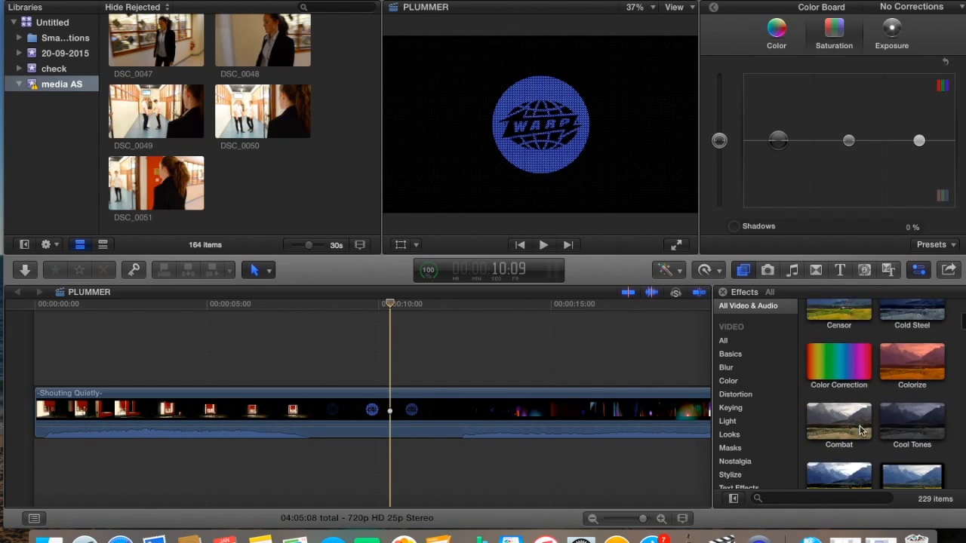
scroll(860, 430, down, 10)
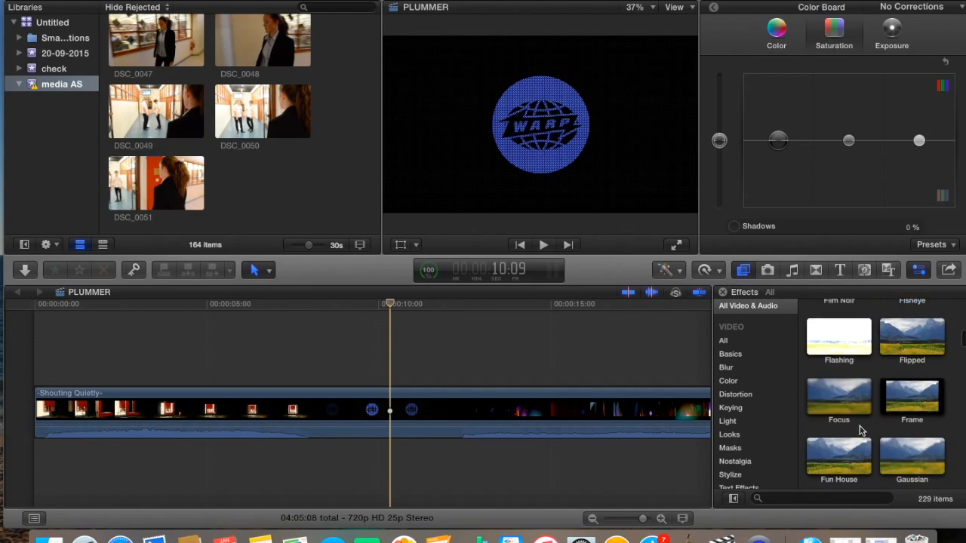
scroll(860, 431, down, 10)
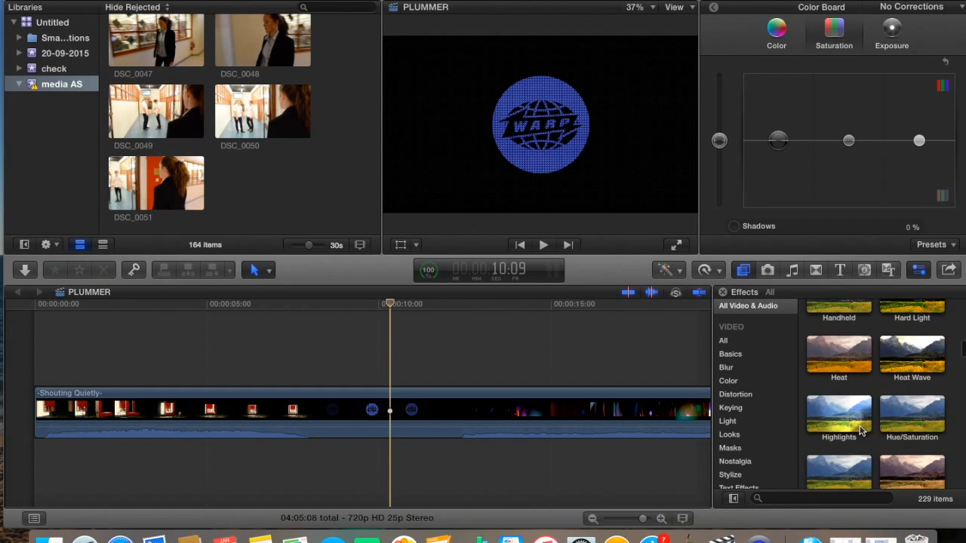
scroll(861, 430, down, 4)
scroll(863, 427, up, 4)
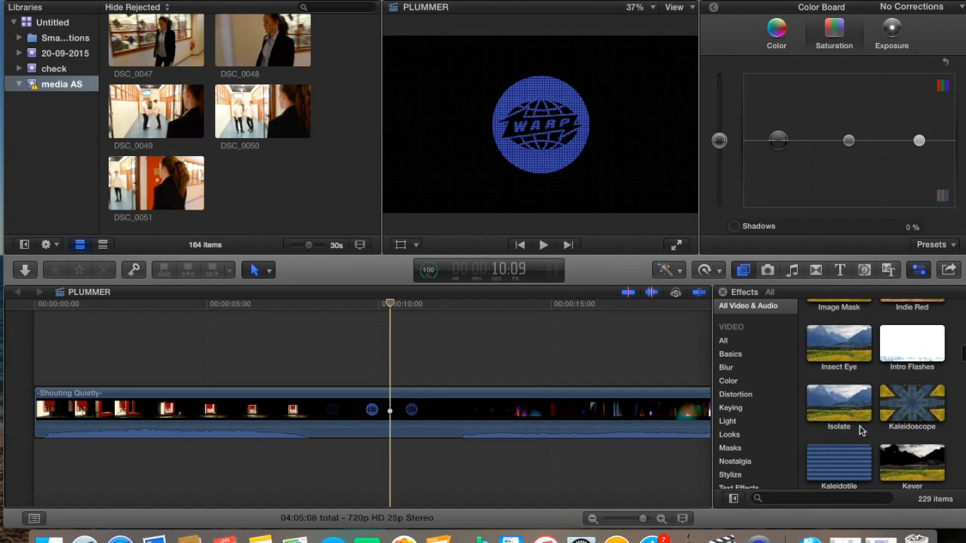
drag(906, 410, 444, 465)
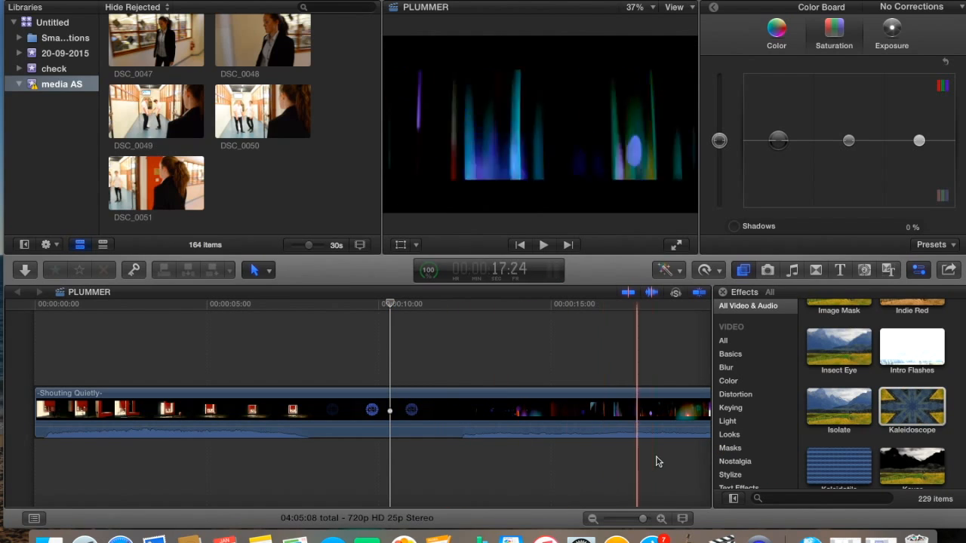
drag(917, 411, 381, 421)
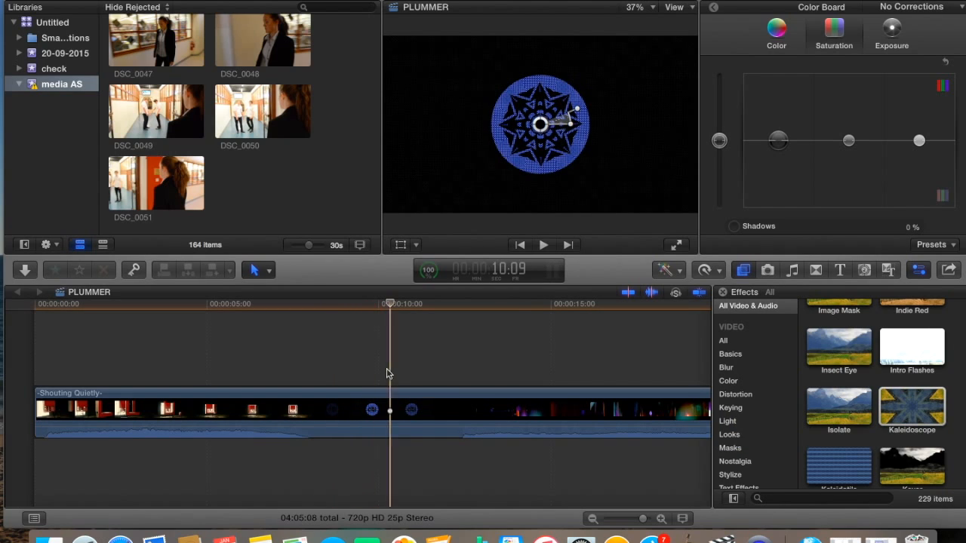
click(112, 0)
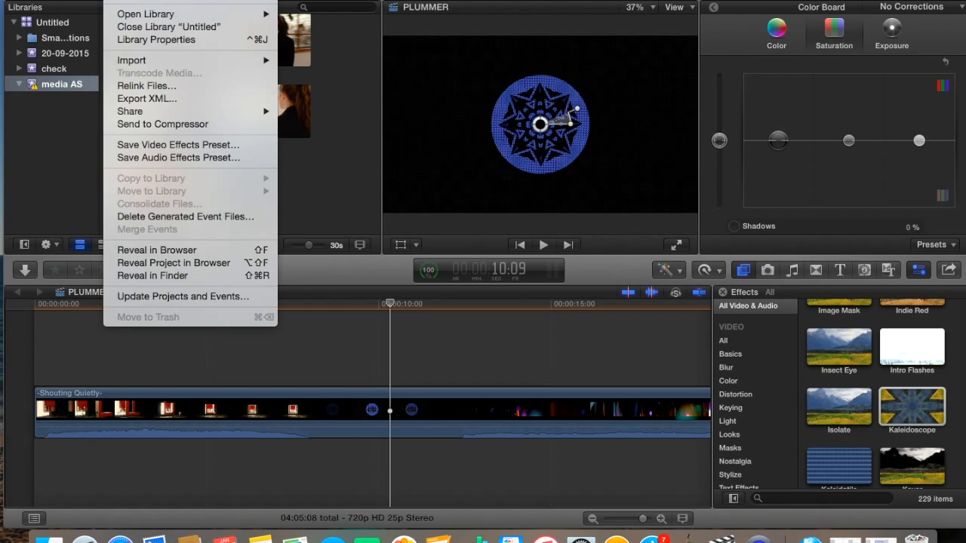
click(157, 0)
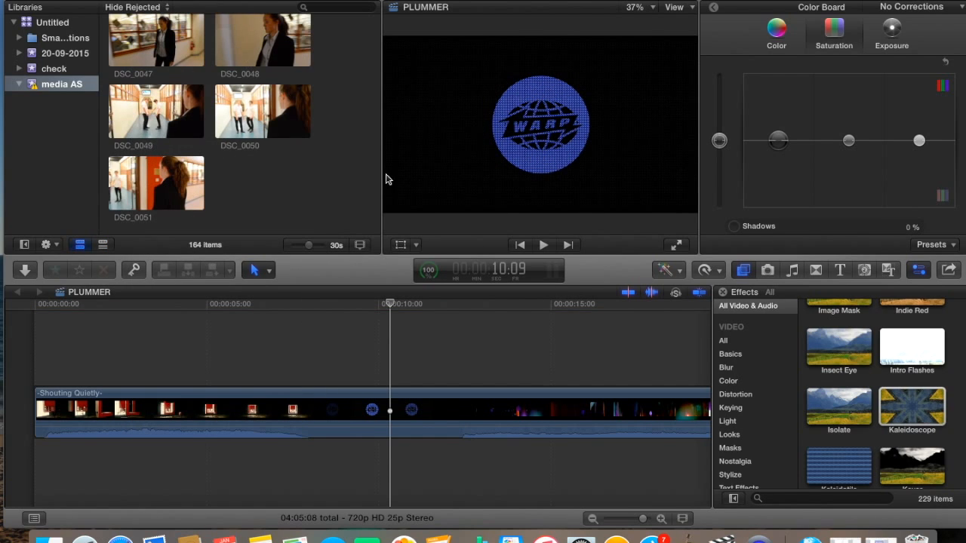
Zoom out to the whole project and scroll the 546 iTunes songs in Music and Sound
drag(643, 519, 629, 519)
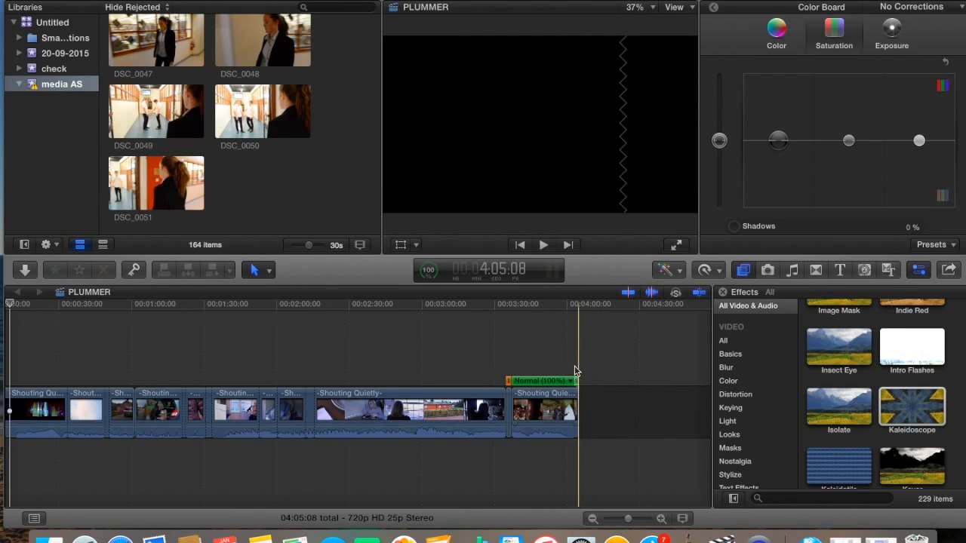
click(791, 272)
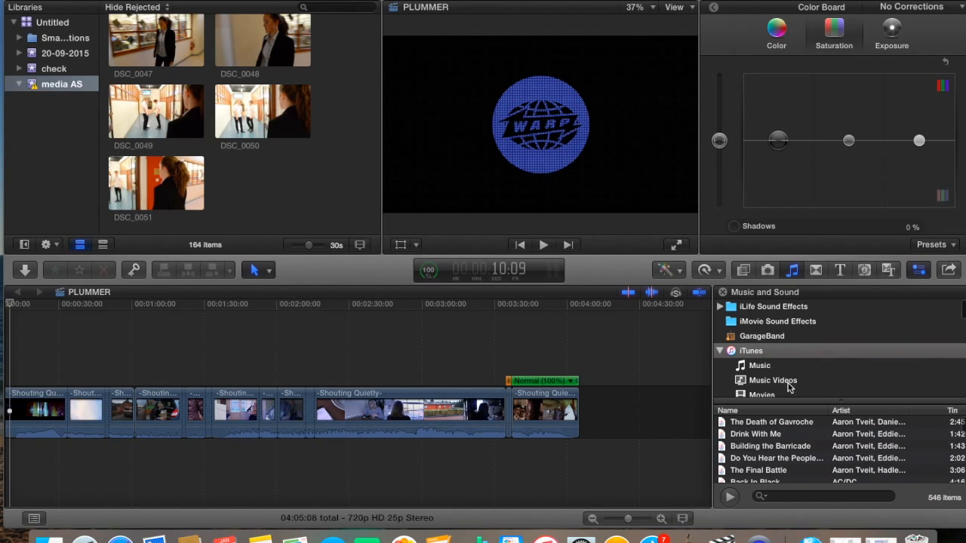
scroll(792, 438, down, 3)
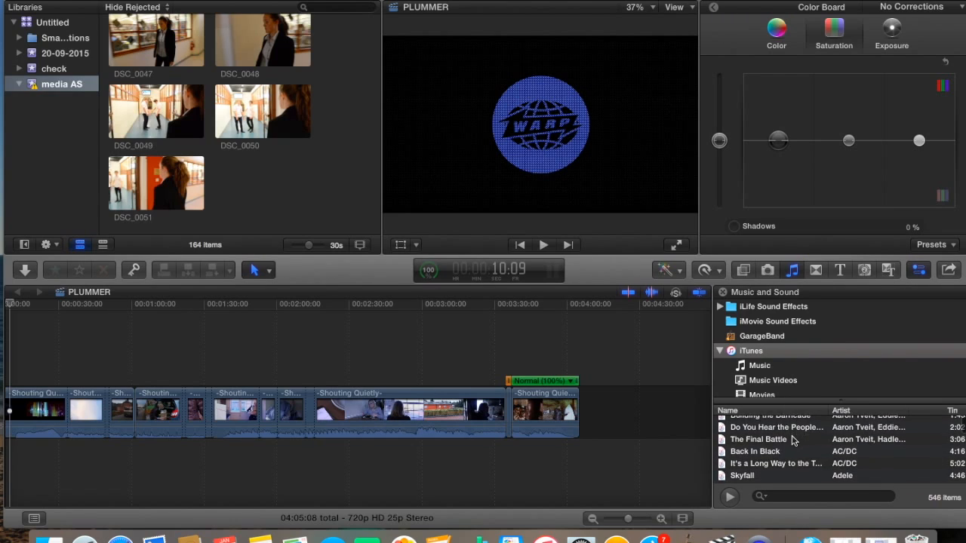
scroll(793, 440, down, 10)
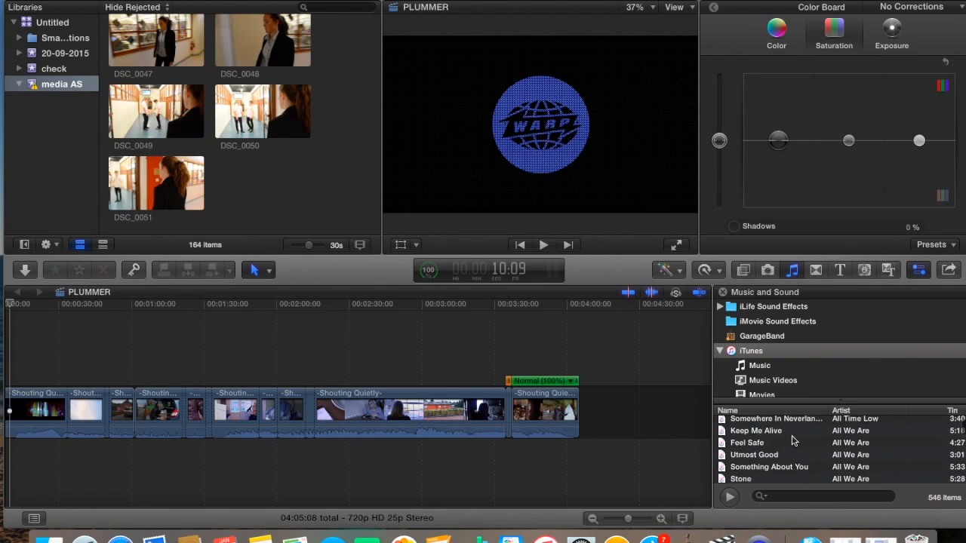
scroll(793, 440, up, 15)
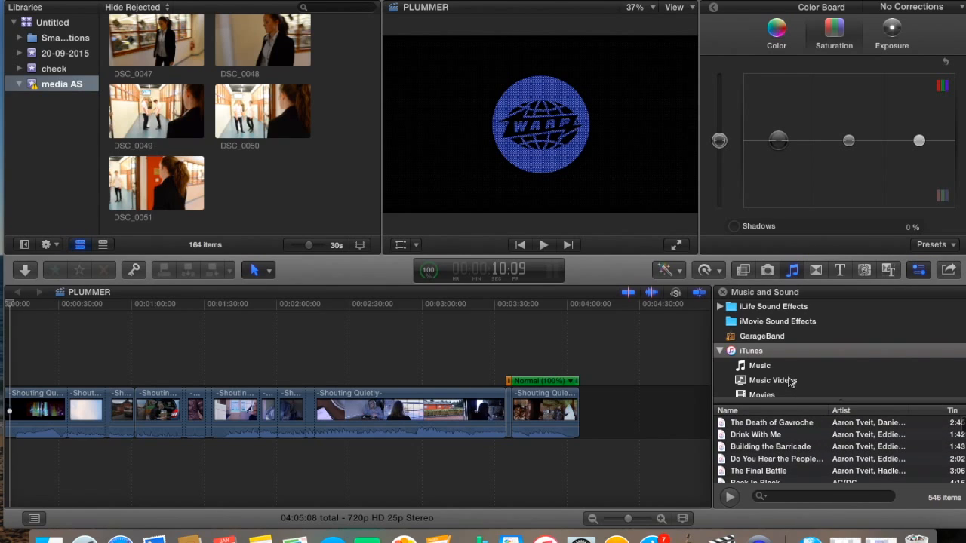
scroll(791, 382, down, 3)
scroll(791, 382, up, 4)
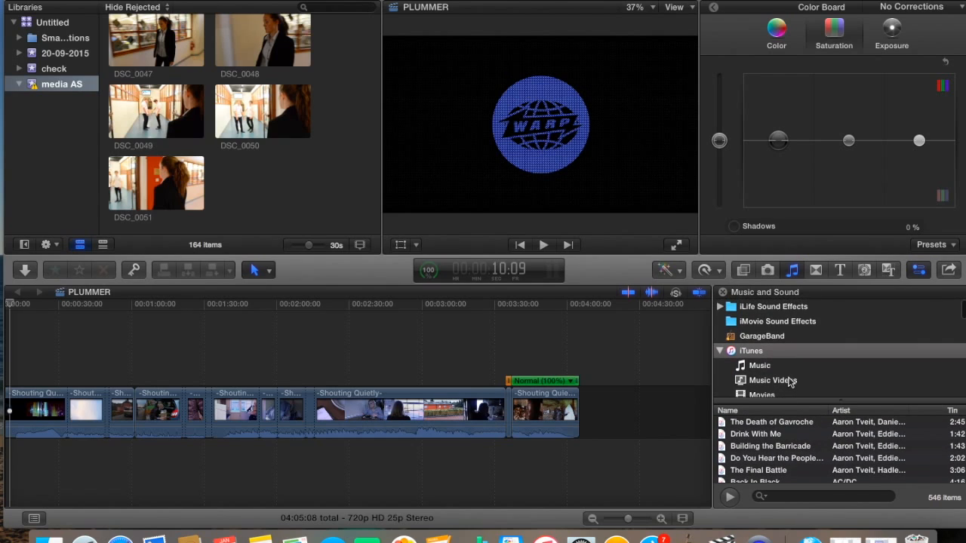
scroll(790, 382, down, 3)
scroll(791, 382, up, 4)
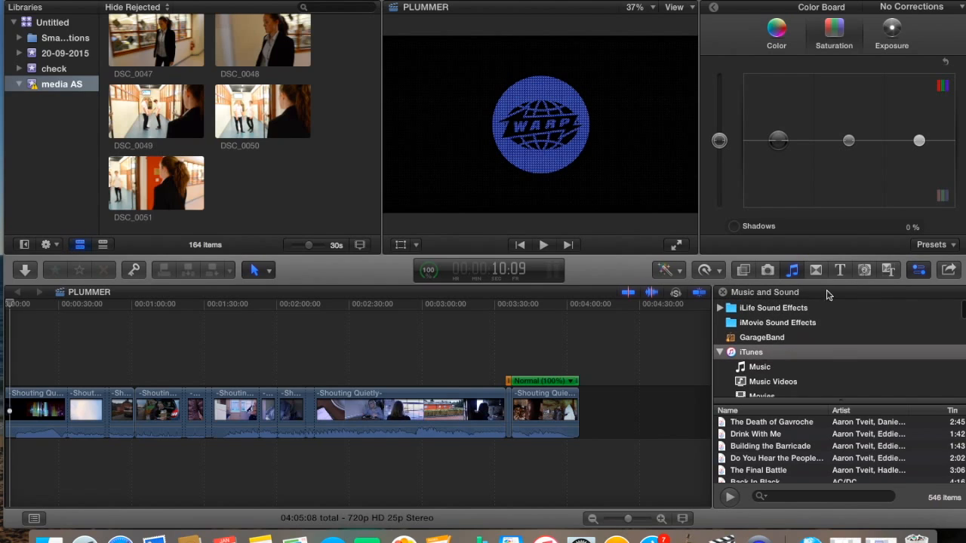
click(841, 272)
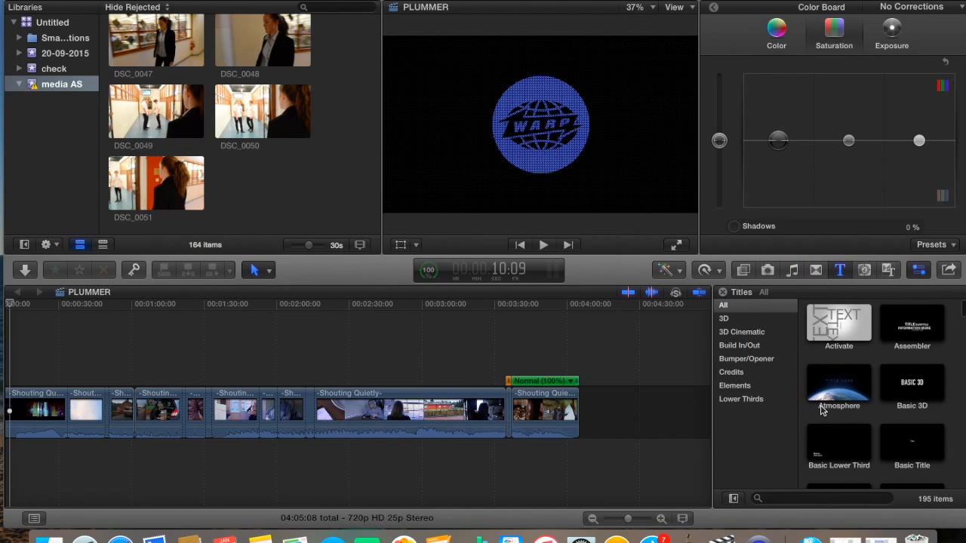
Add a Basic 3D title above the clip at about 2:53
scroll(825, 417, down, 5)
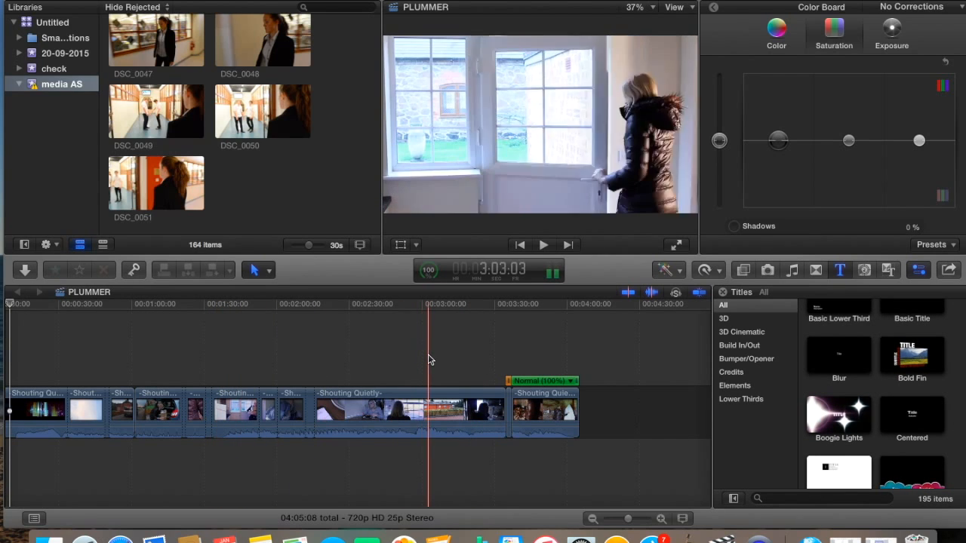
click(406, 358)
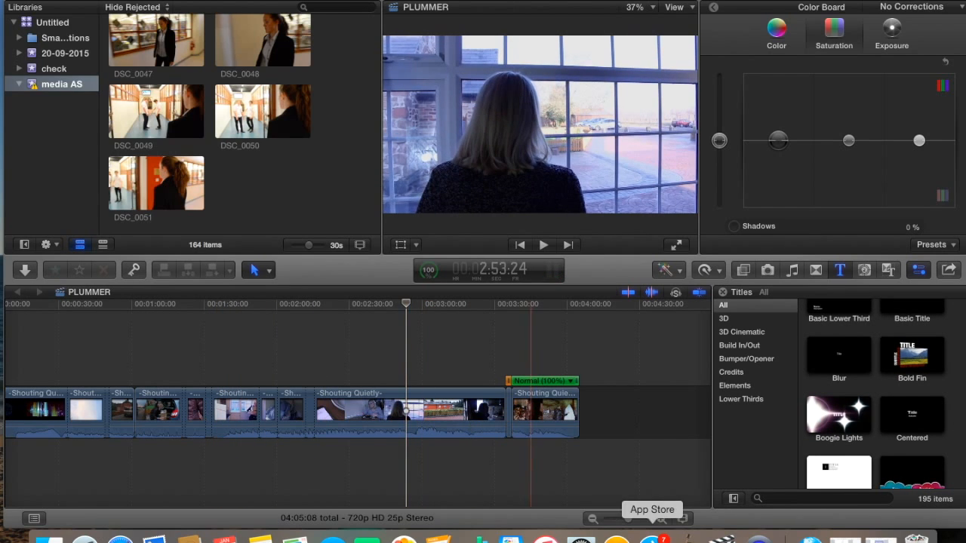
drag(620, 521, 648, 523)
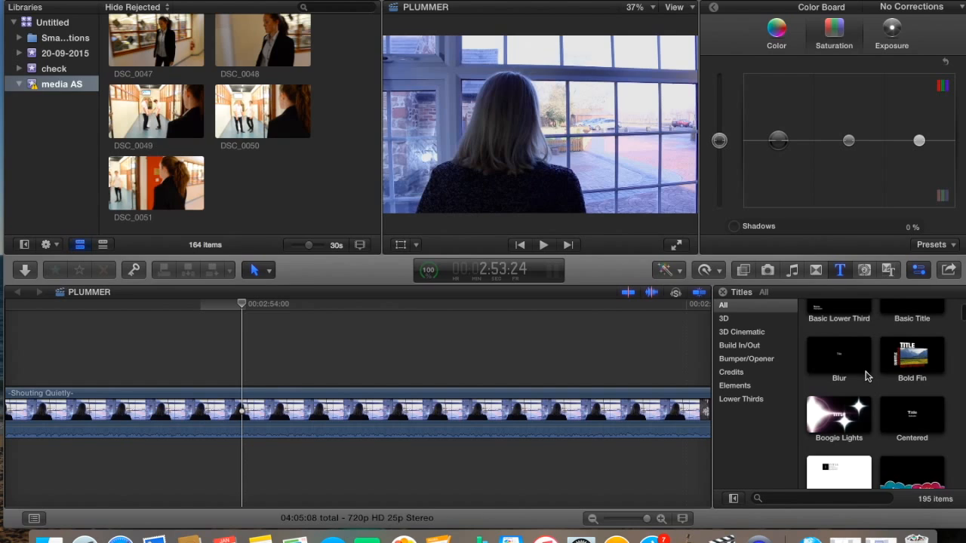
scroll(866, 376, up, 2)
drag(908, 329, 433, 362)
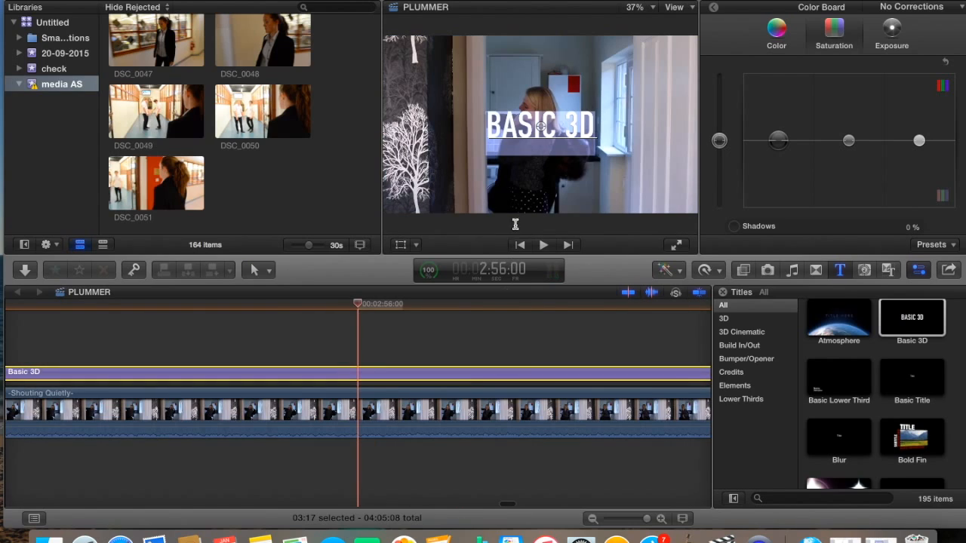
Replace the title text with a person's name and move it to the frame's lower-left
key(BackSpace)
key(BackSpace)
key(BackSpace)
key(BackSpace)
key(BackSpace)
key(BackSpace)
key(BackSpace)
key(BackSpace)
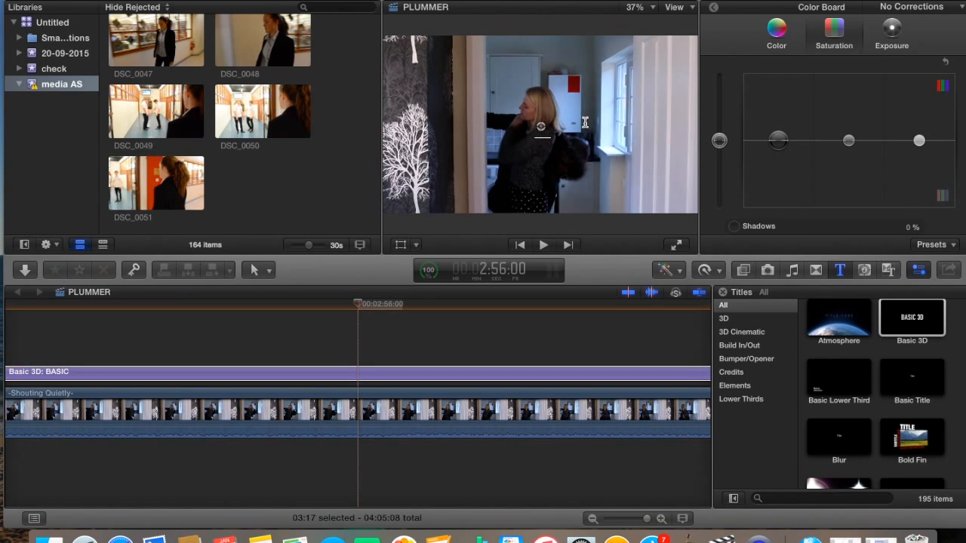
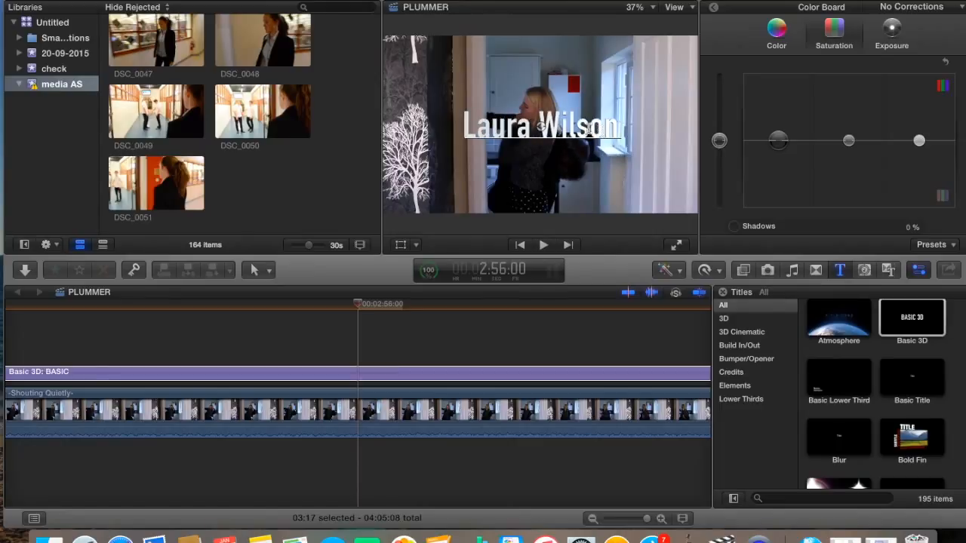
drag(537, 143, 470, 194)
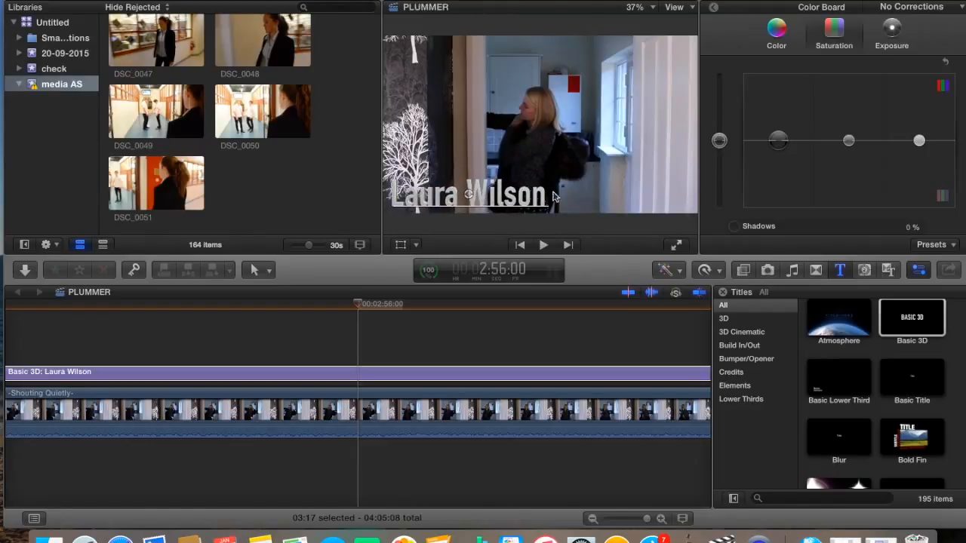
click(748, 377)
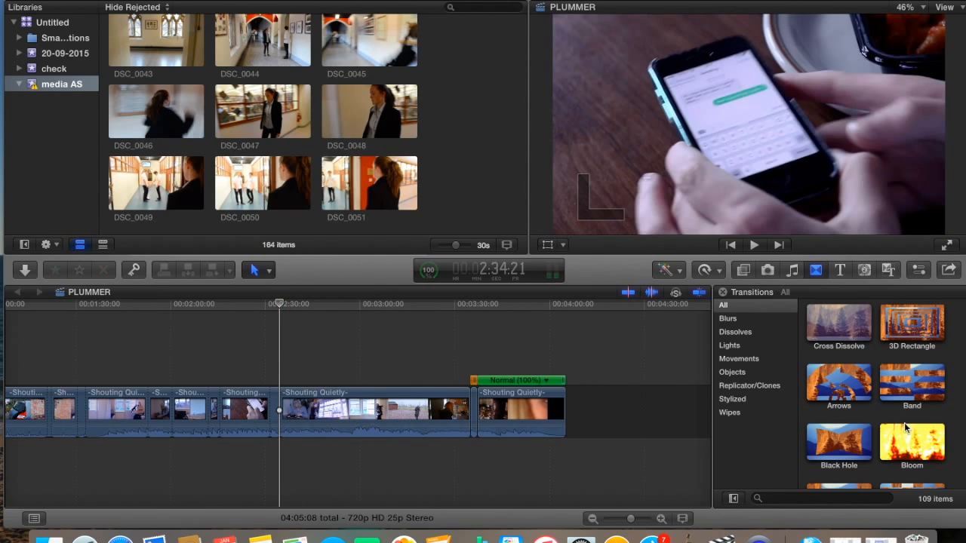
Search transitions for 'fade' and drop Fade To Color on the cut near 2:30
scroll(892, 439, down, 10)
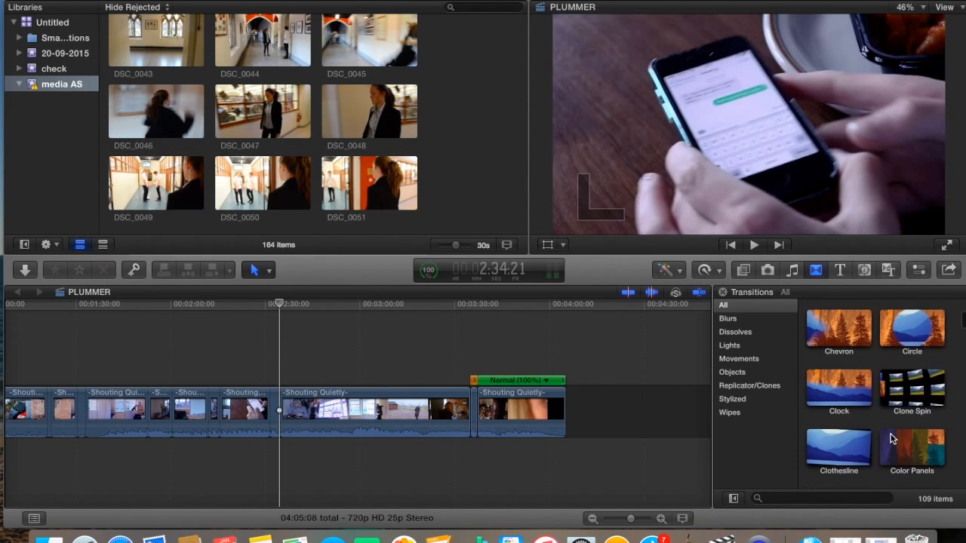
scroll(892, 439, down, 8)
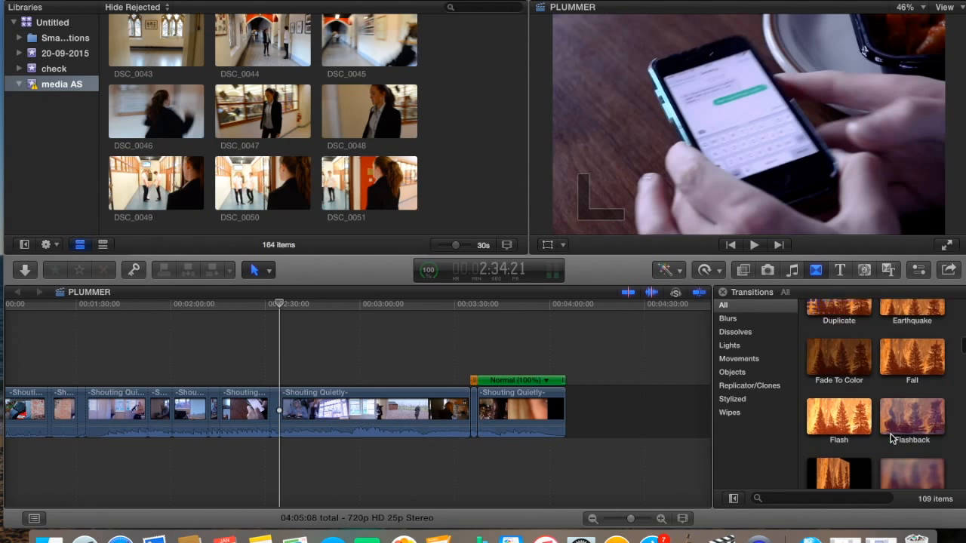
click(851, 498)
text(fad)
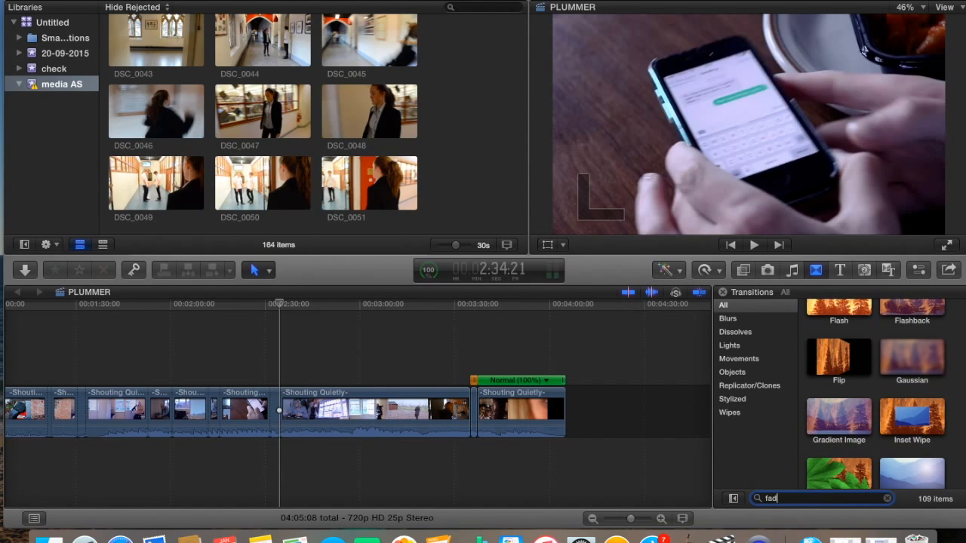
text(e)
click(837, 323)
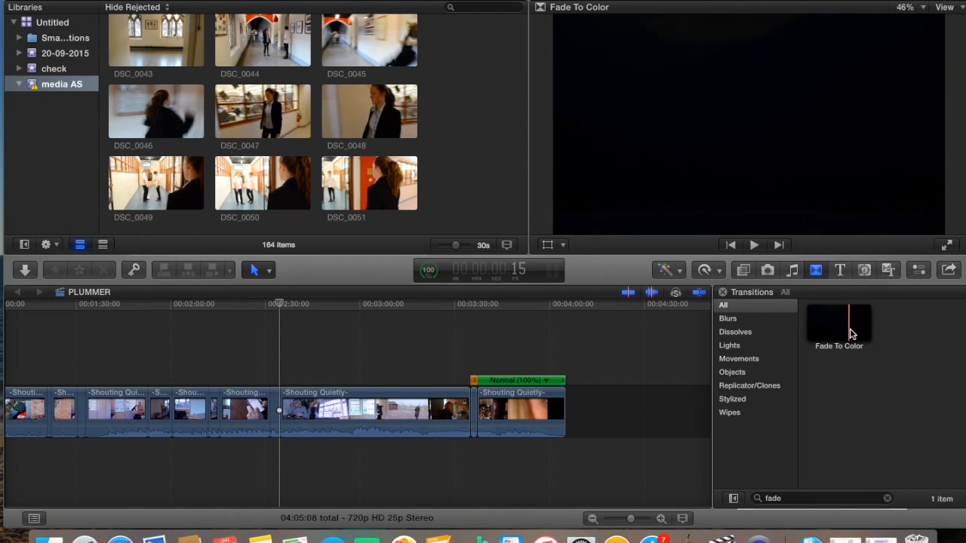
drag(857, 330, 283, 420)
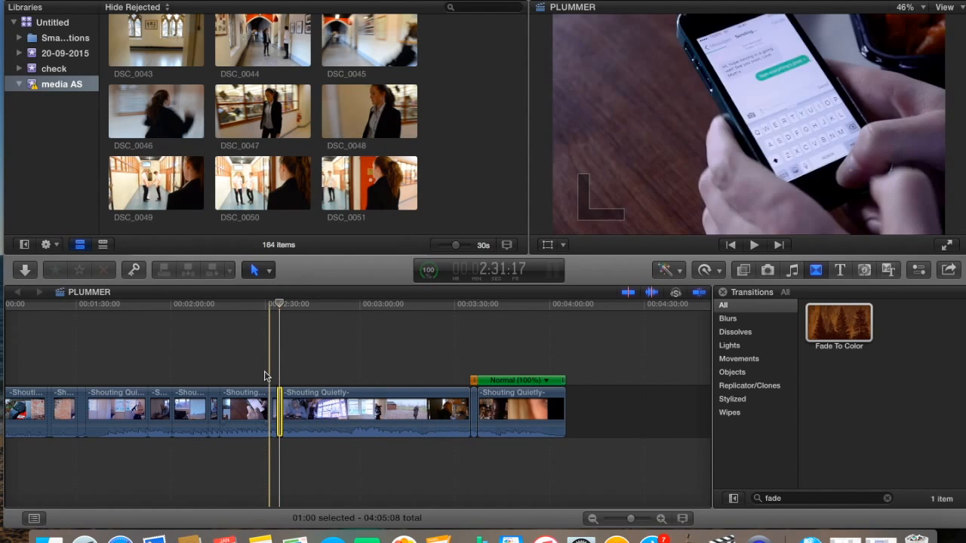
Play back the edit to check the Fade To Color transition
key(space)
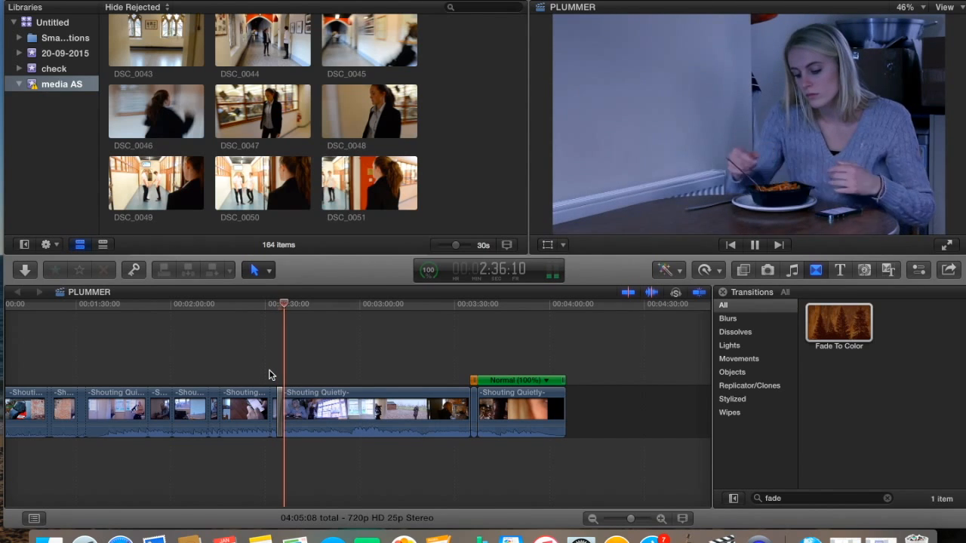
key(space)
key(space)
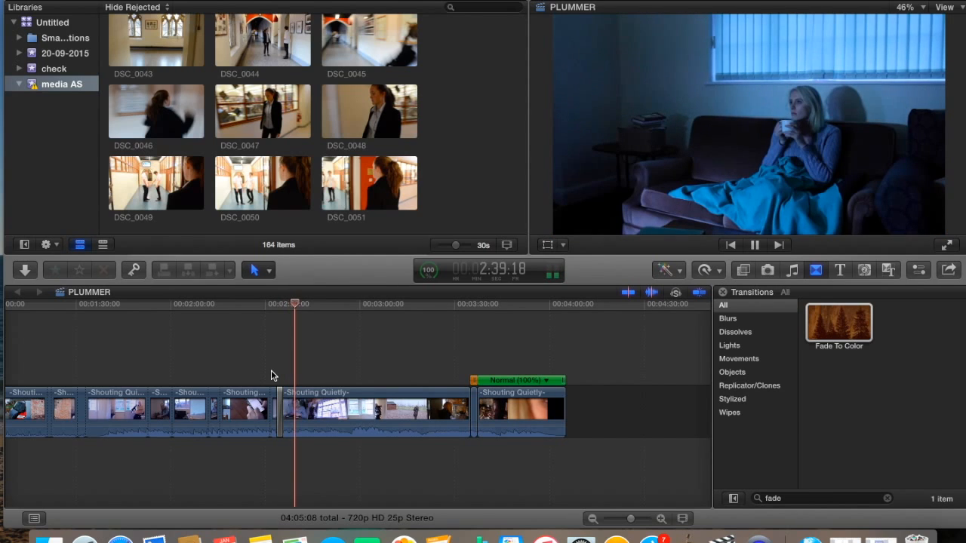
key(space)
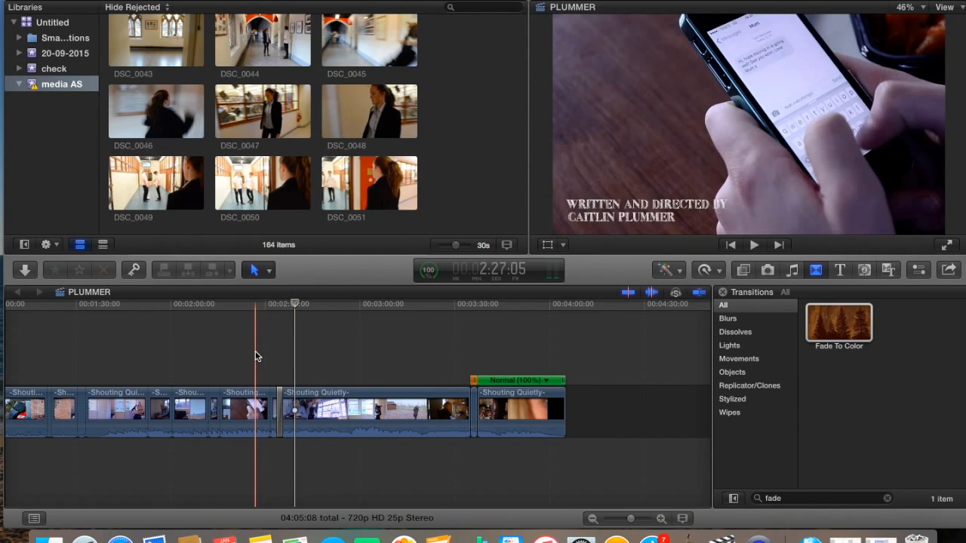
scroll(256, 356, left, 3)
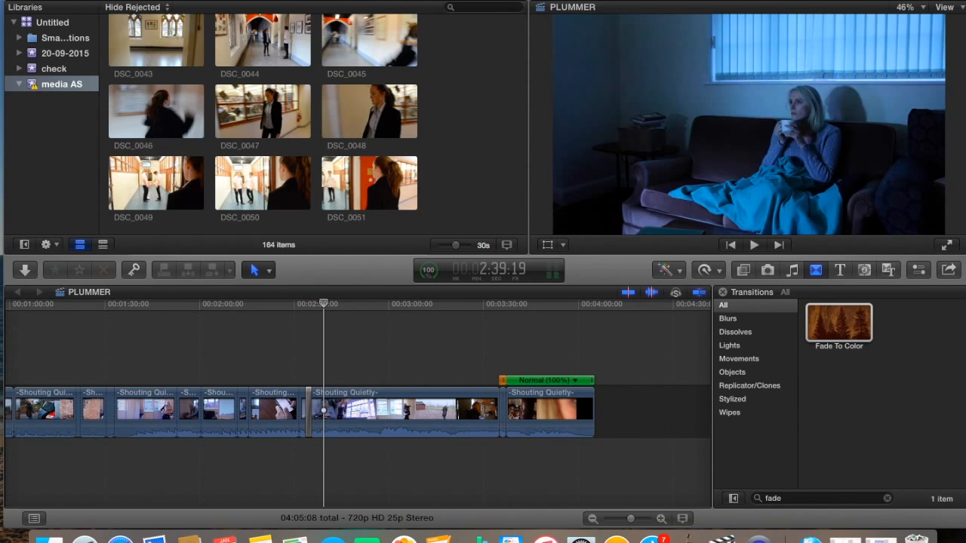